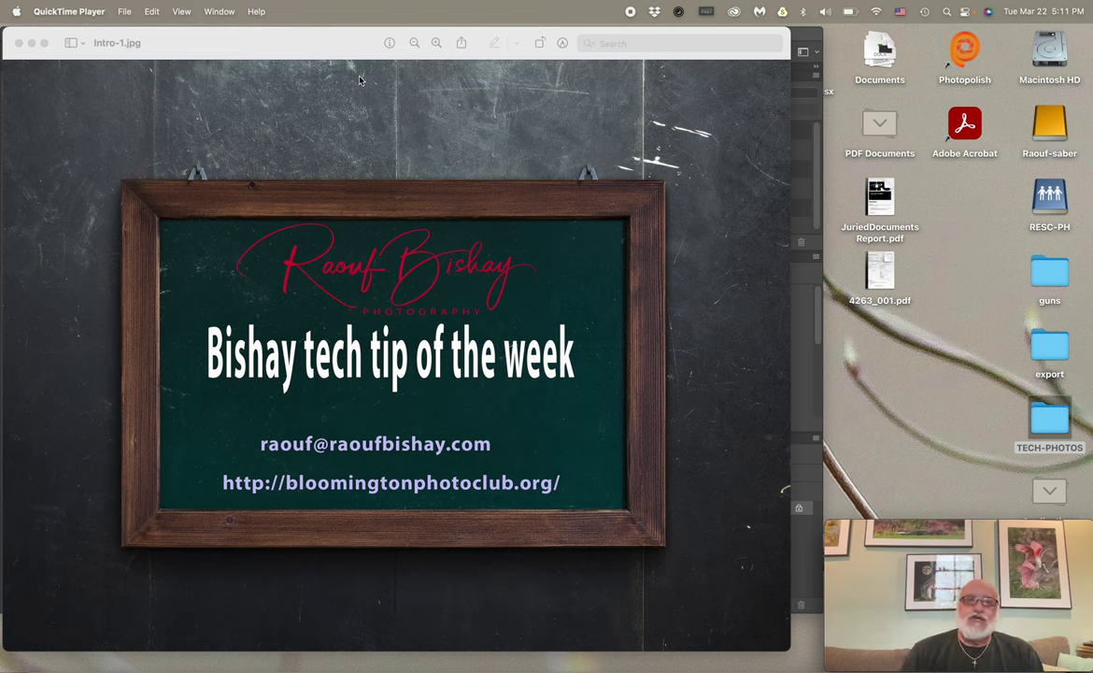
Step: Bring the Preview window with the Intro-1.jpg title slide to the front
left_click(31, 48)
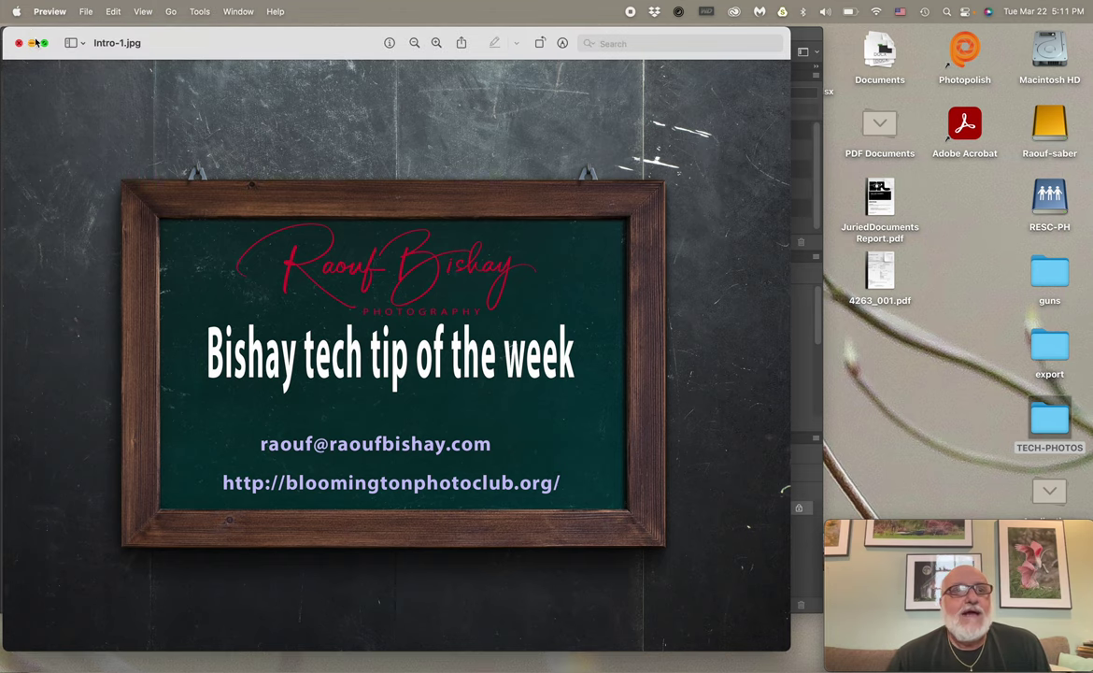
Step: Add bold 72 pt 'Bishay photography' text below the black signature, centred under it
left_click(31, 43)
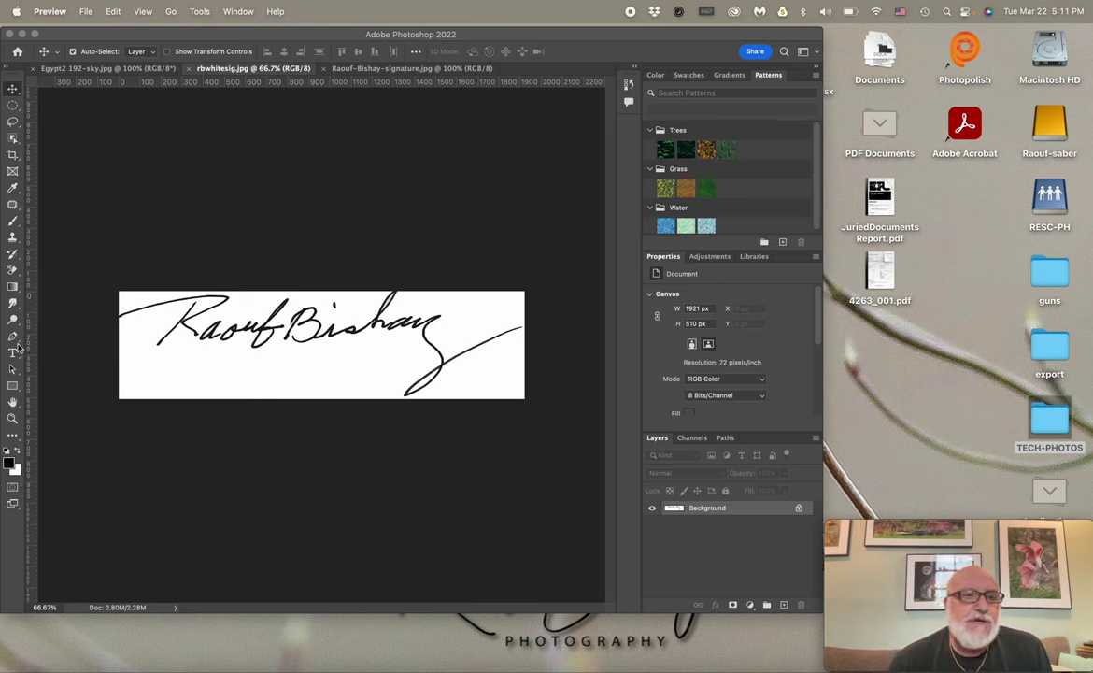
left_click(13, 351)
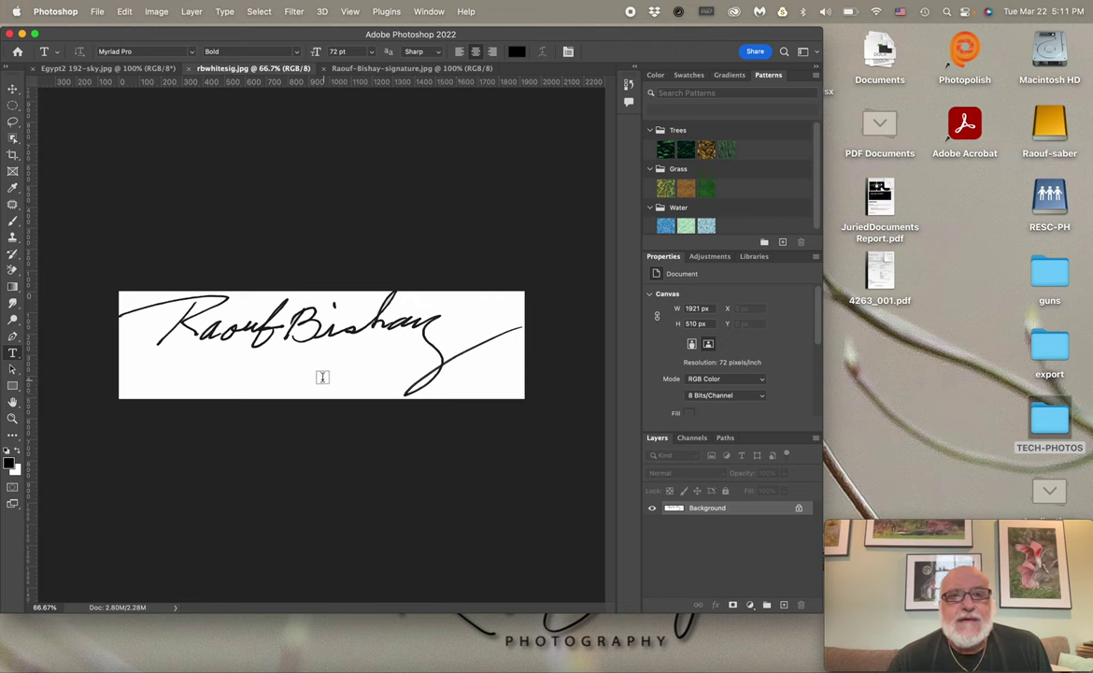
left_click(222, 367)
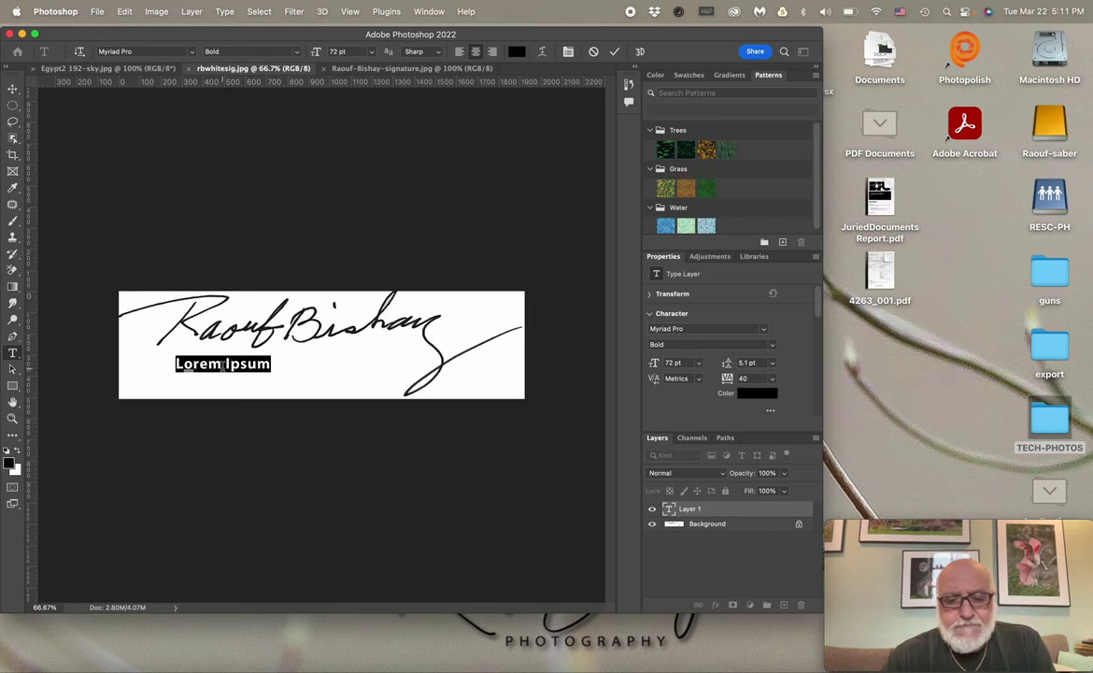
type("Bishay")
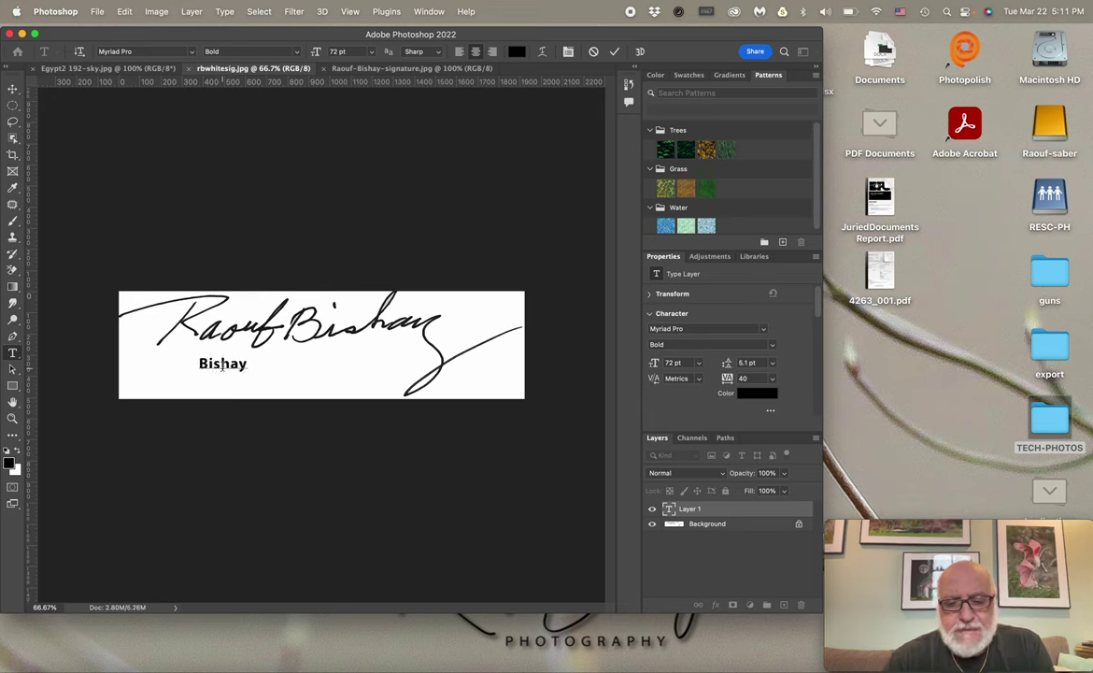
type(" ph")
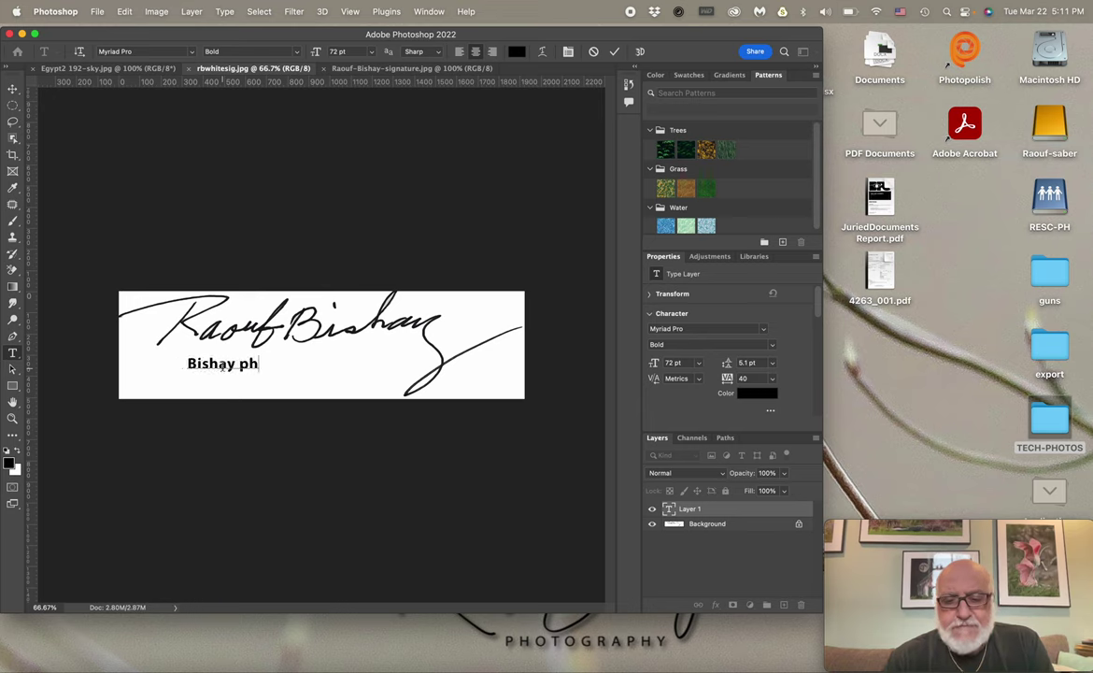
type("otogra")
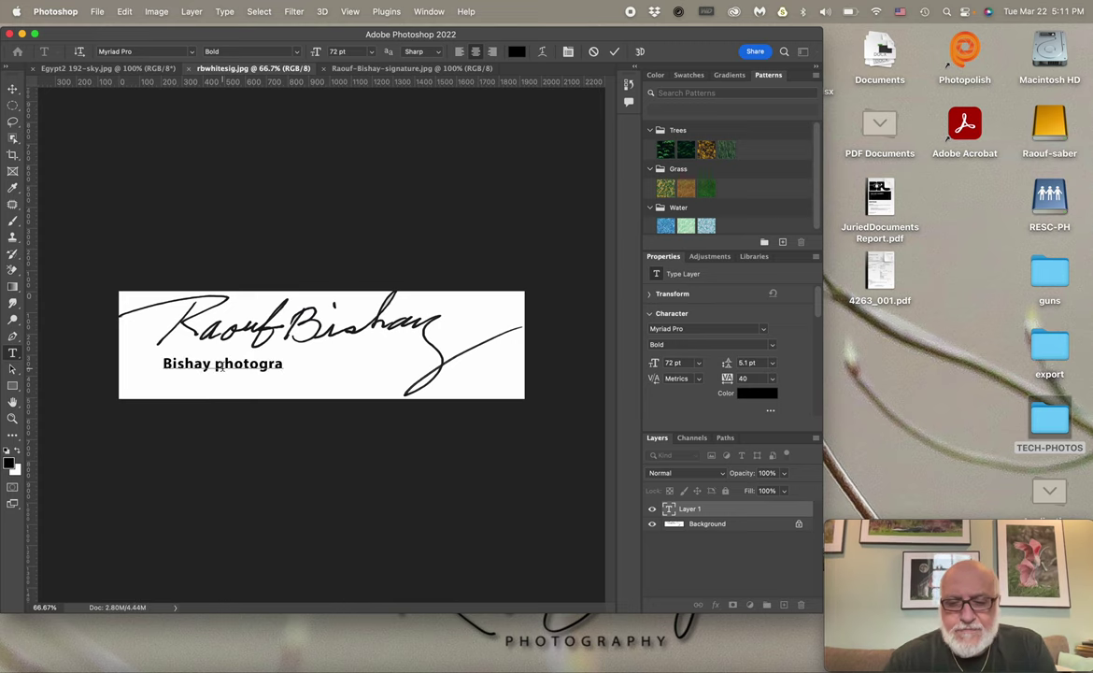
type("phy")
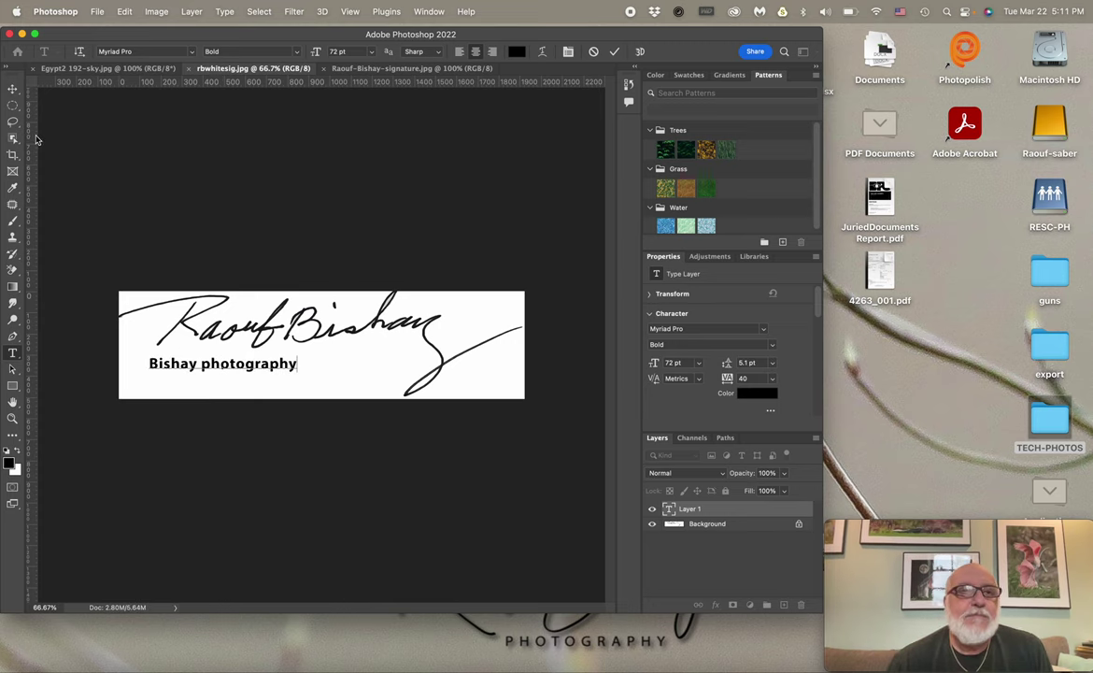
left_click(14, 88)
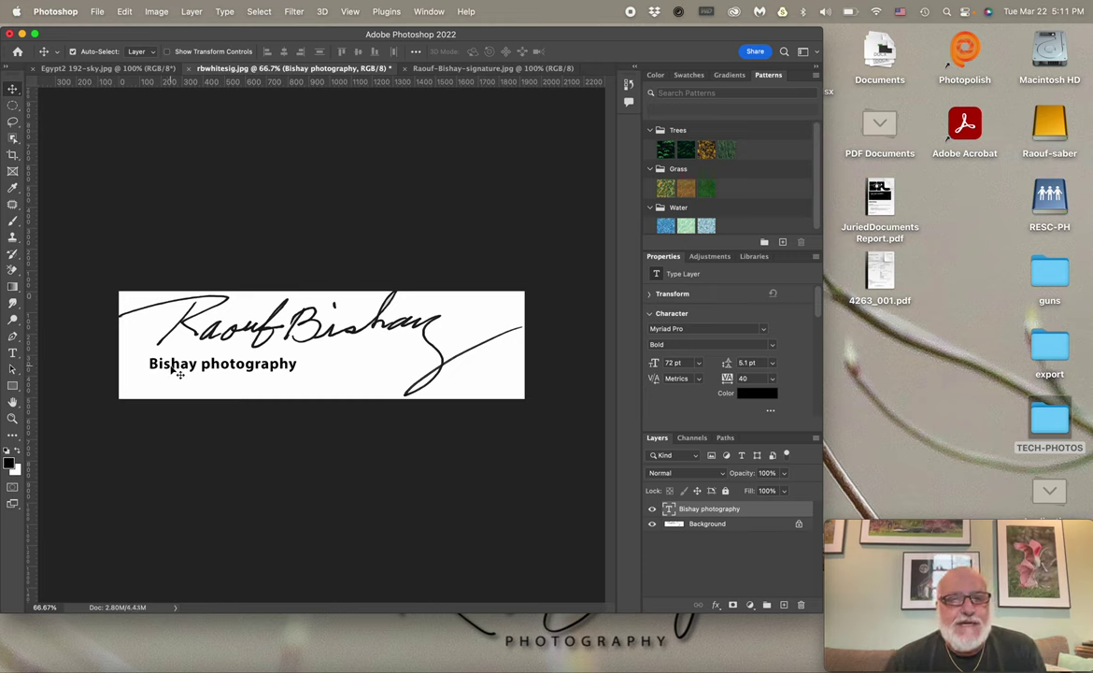
left_click_drag(171, 371, 256, 372)
Step: Use Merge Visible to combine the caption and signature into one Background layer
left_click(304, 379)
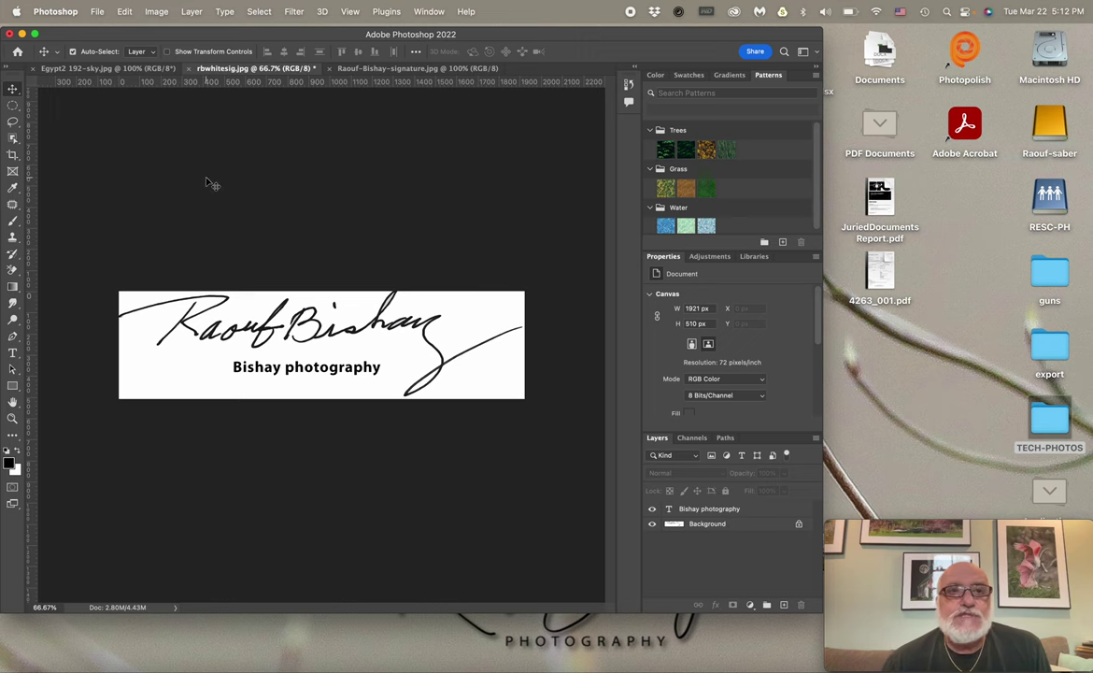
left_click(191, 11)
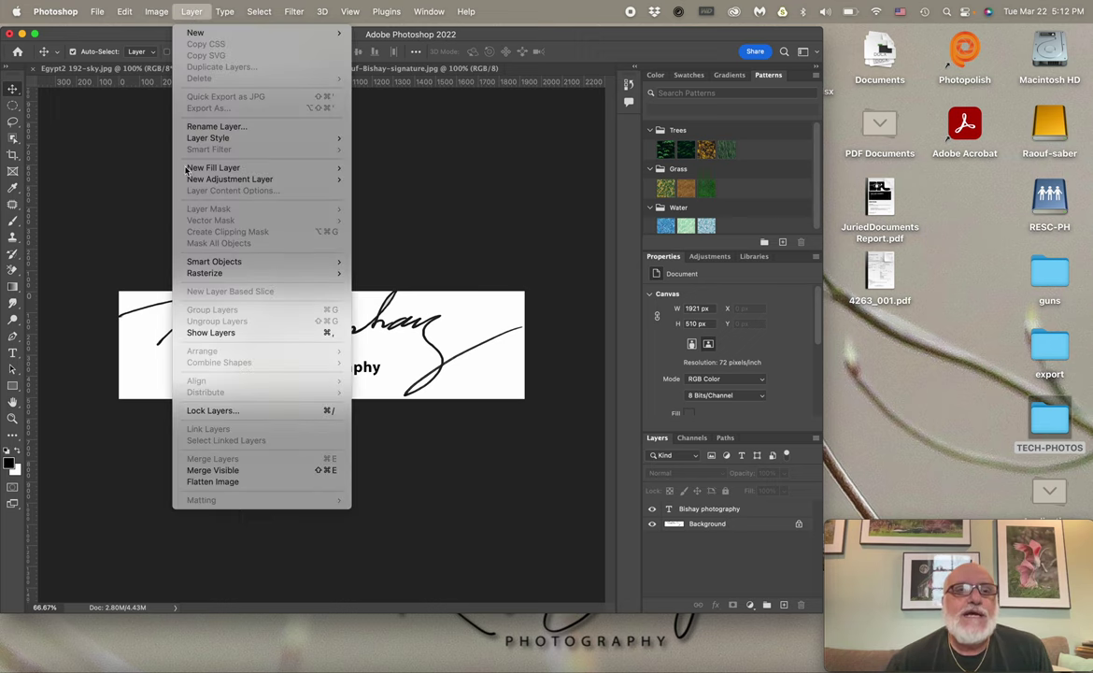
left_click(228, 470)
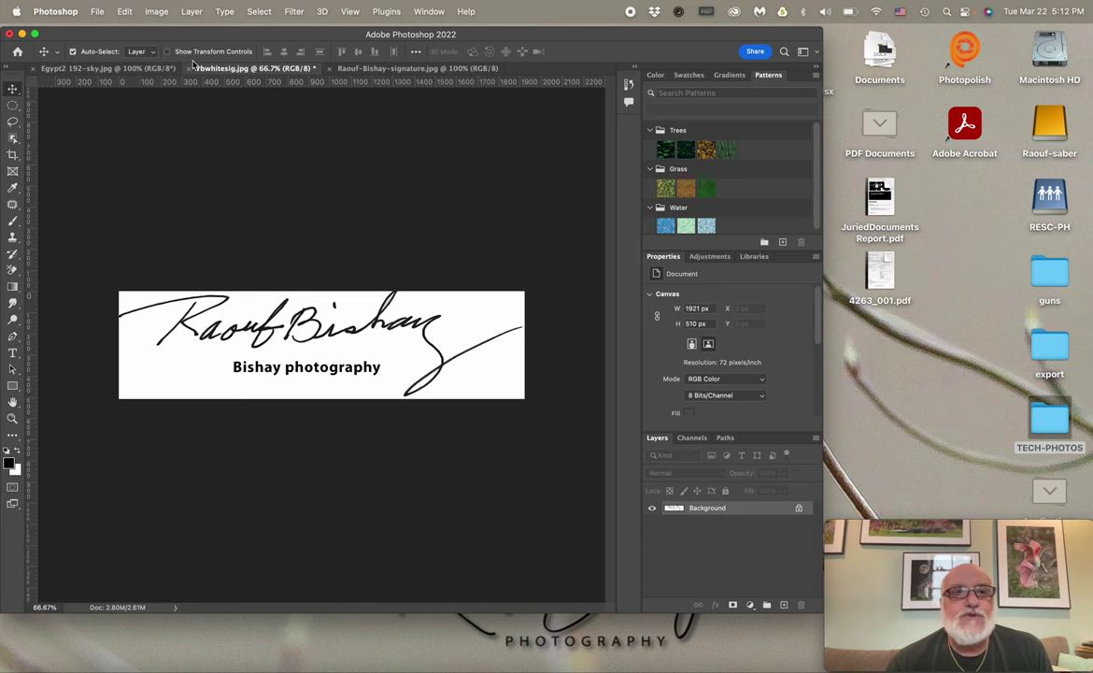
Step: Save a copy on this computer as rbwhitesig-w.jpg at maximum JPEG quality
left_click(94, 12)
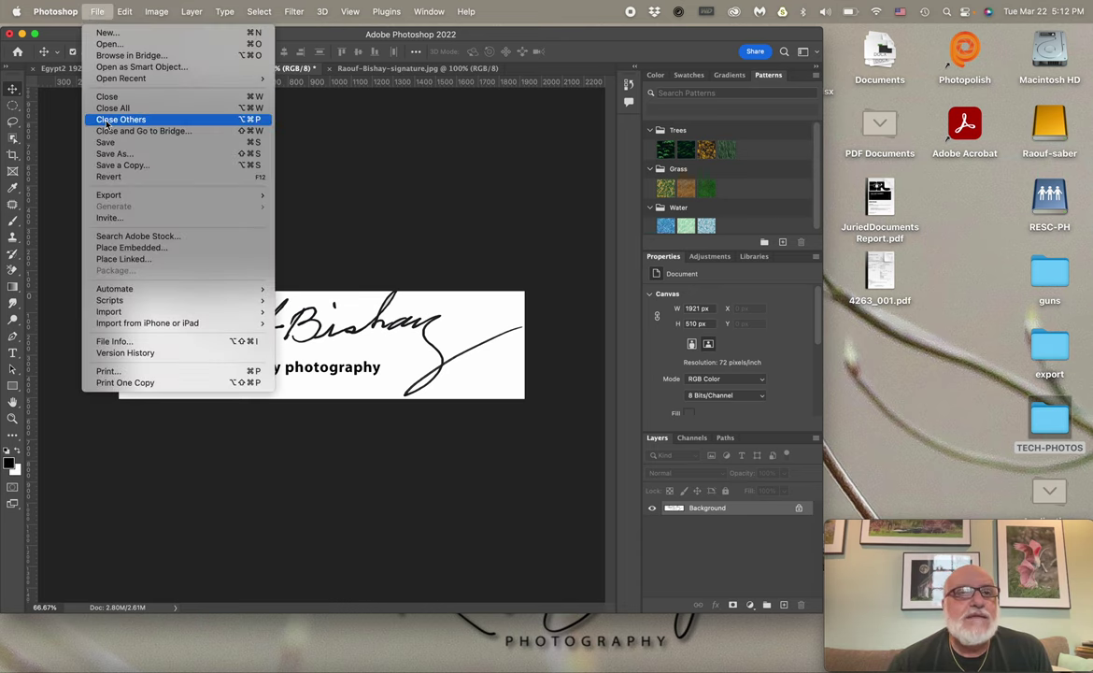
left_click(114, 155)
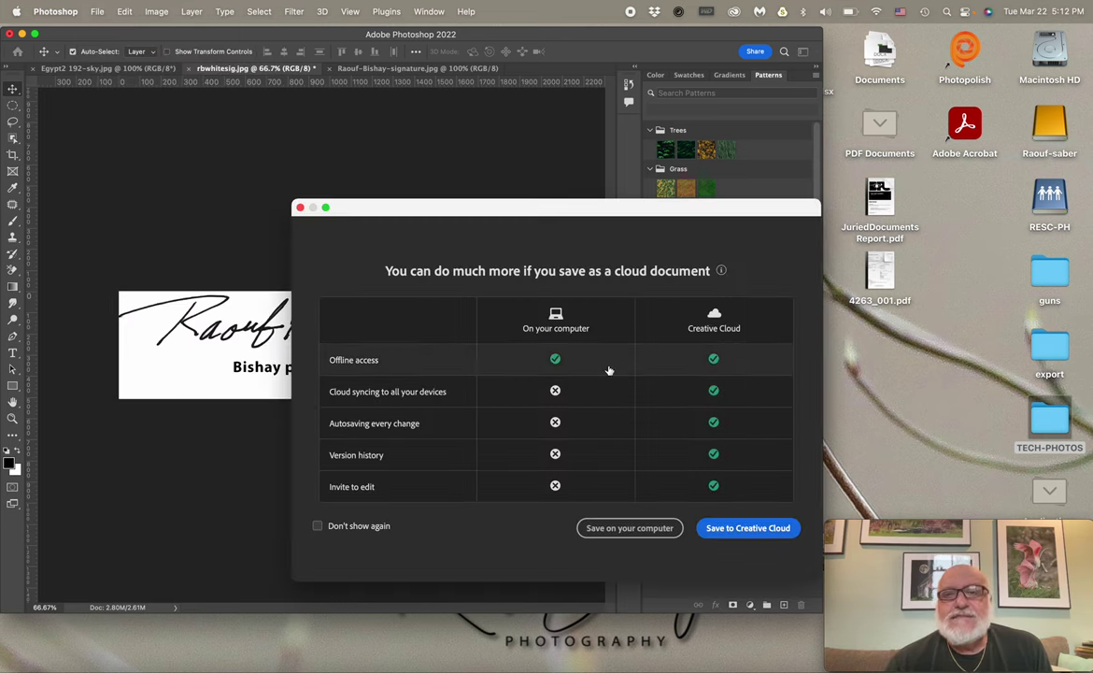
left_click(591, 529)
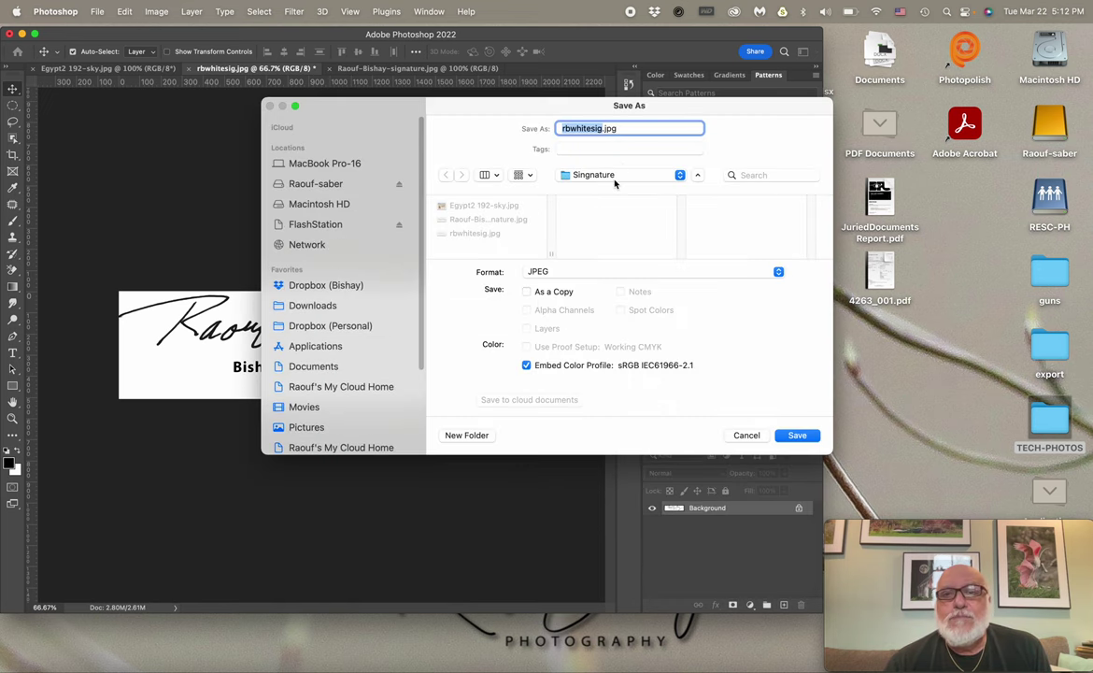
left_click(599, 130)
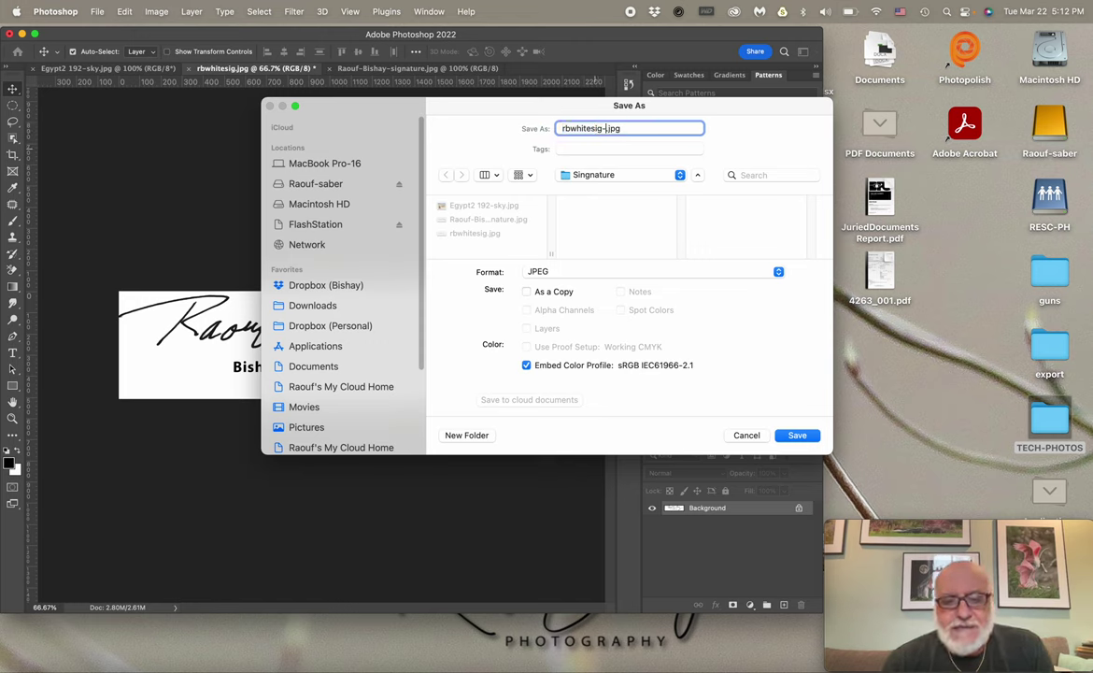
type("-w")
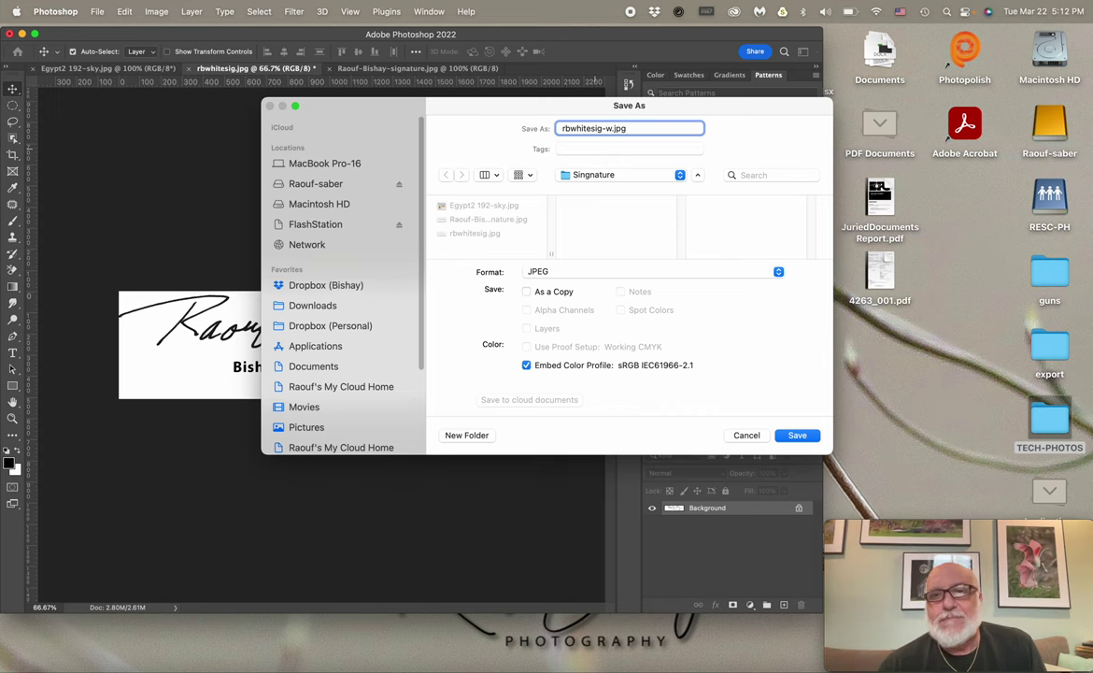
left_click(787, 435)
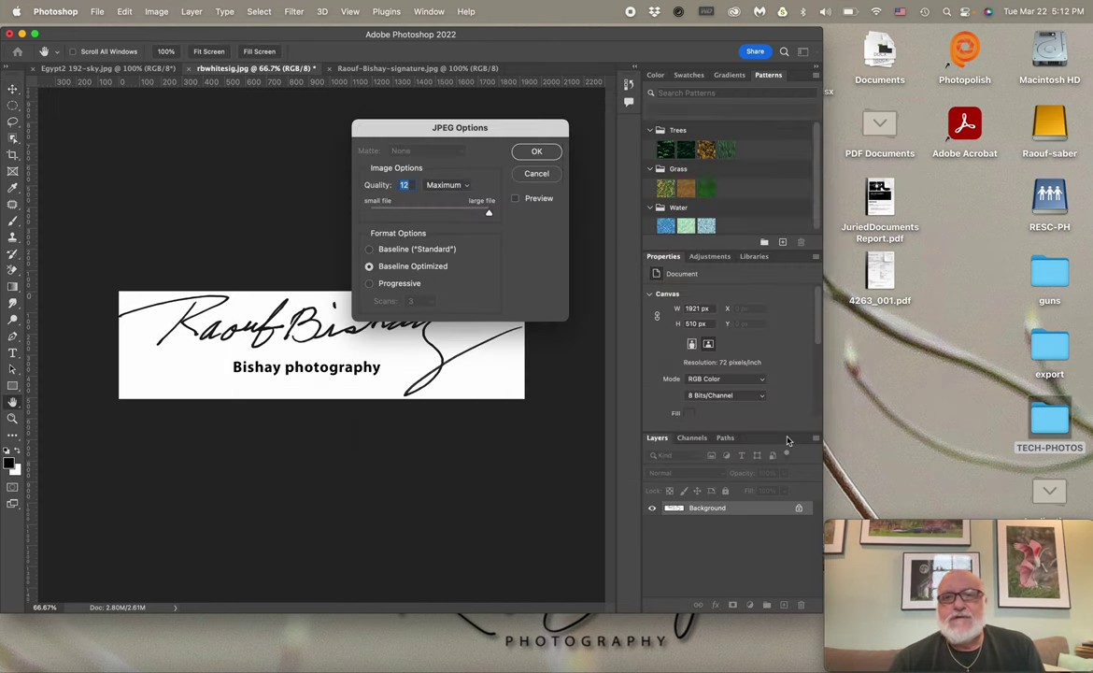
left_click(527, 155)
key("v")
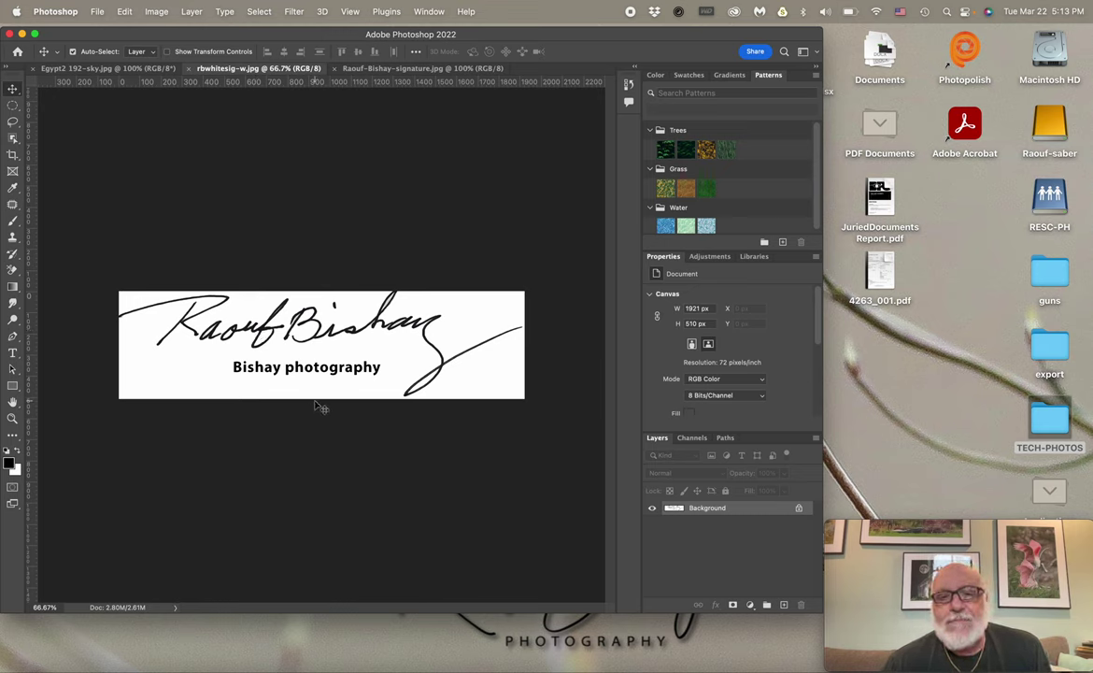
Step: Invert the signature image to white lettering on black
left_click(159, 14)
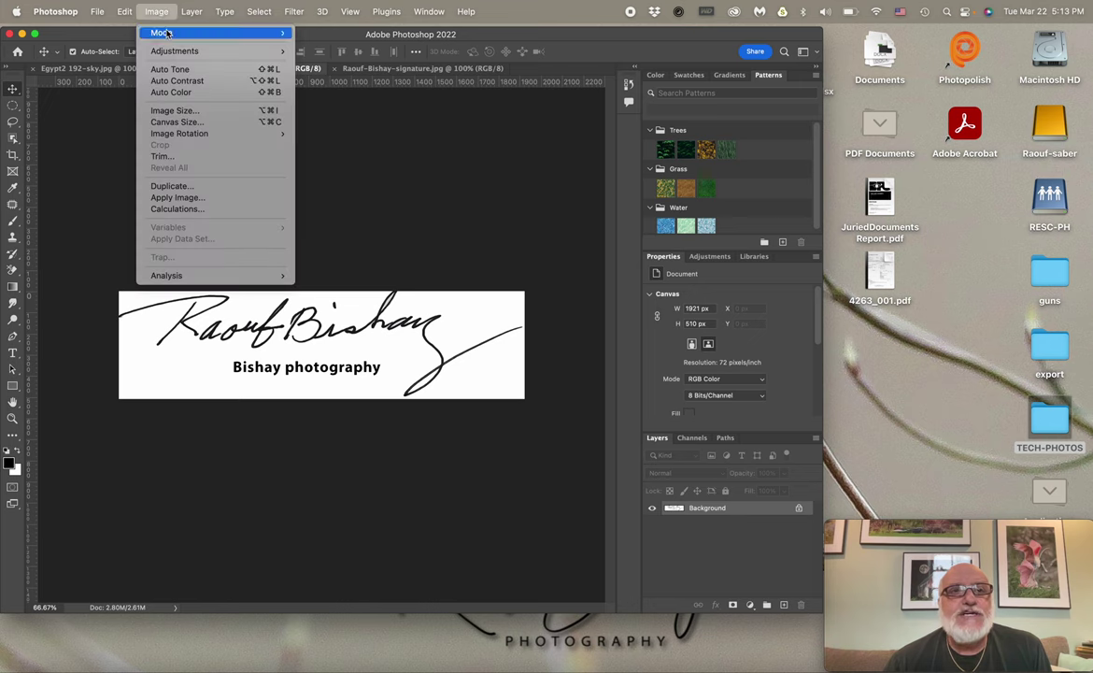
mouse_move(170, 58)
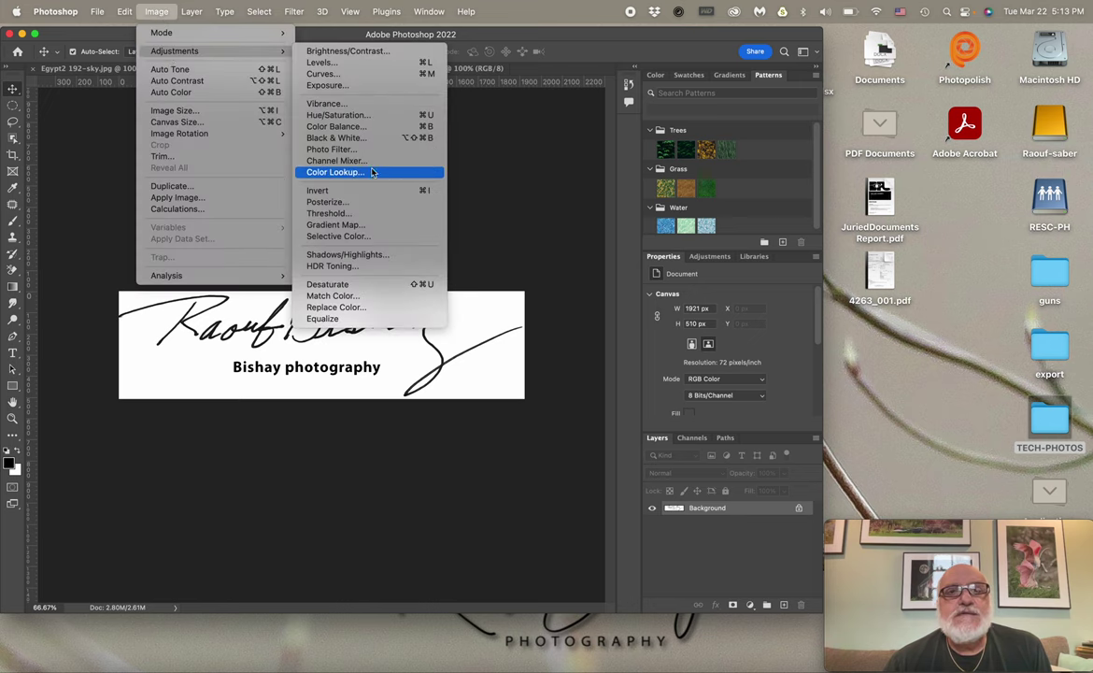
left_click(341, 190)
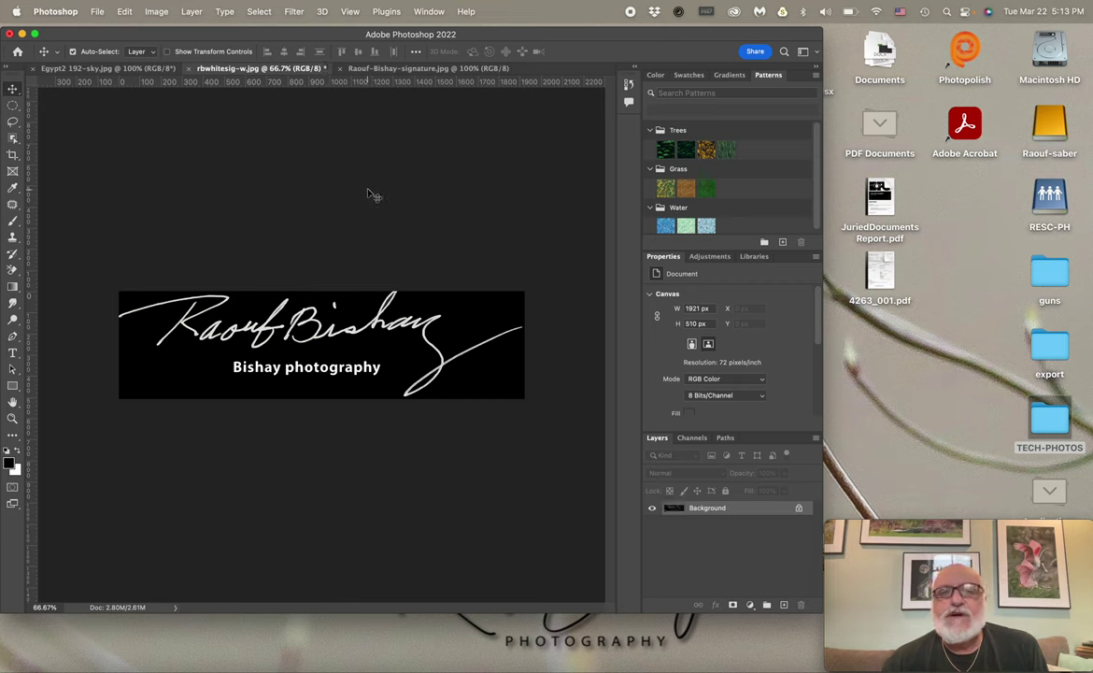
Step: Save the inverted image on this computer as rbwhitesig-wb.jpg, accepting the JPEG settings
left_click(155, 12)
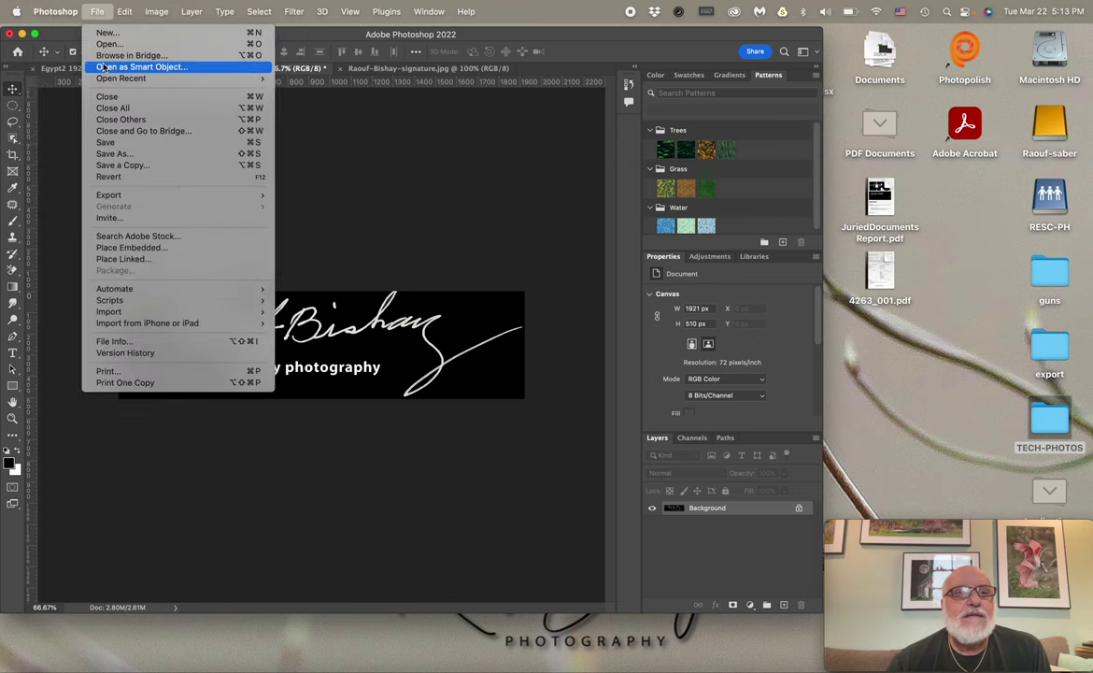
left_click(106, 142)
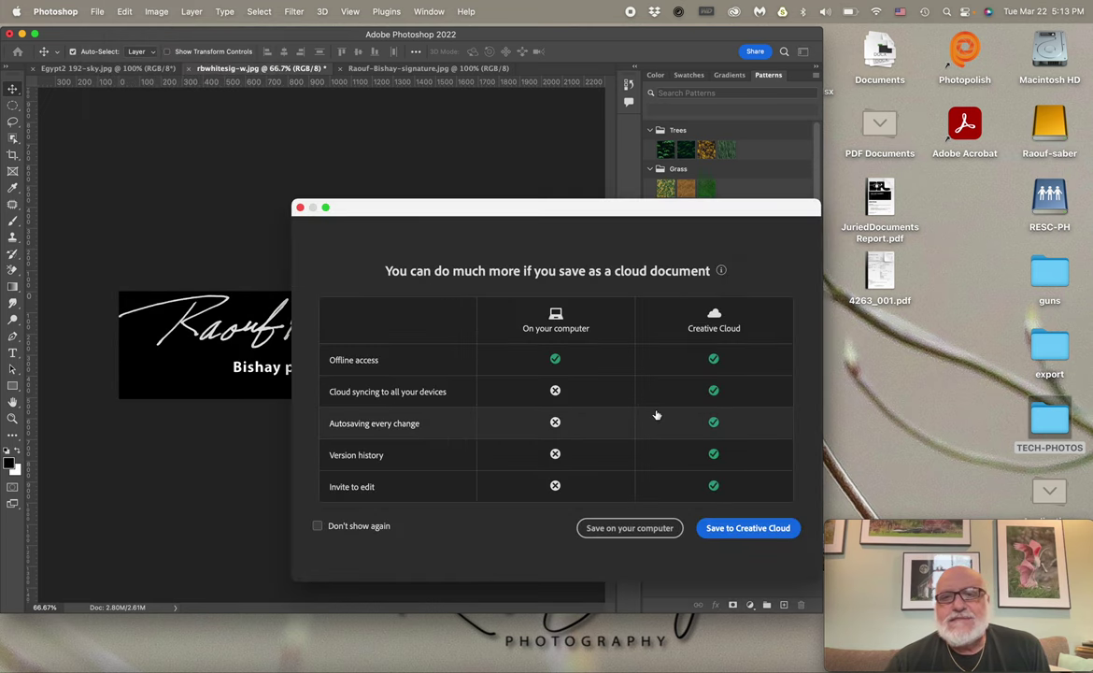
left_click(614, 529)
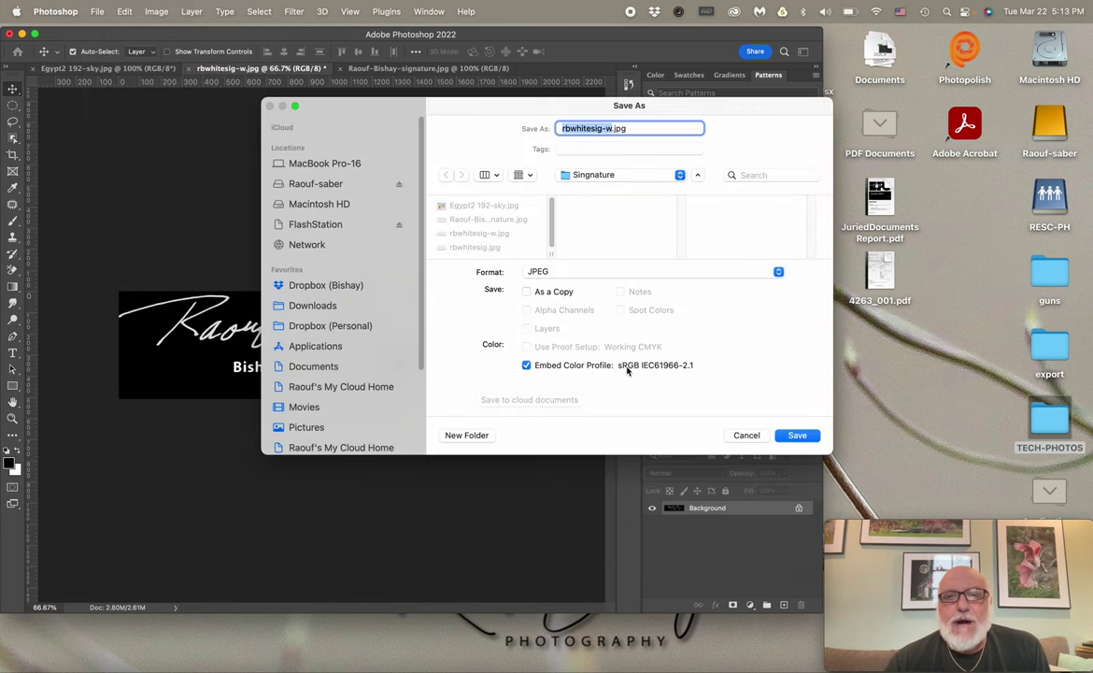
left_click(613, 128)
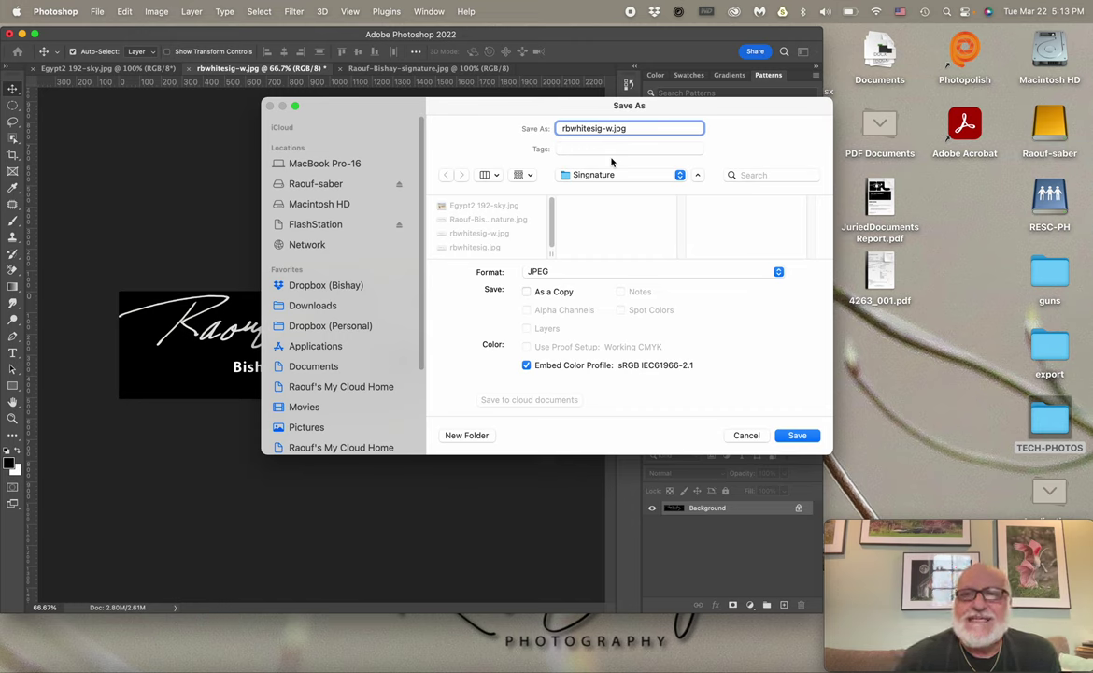
type("b")
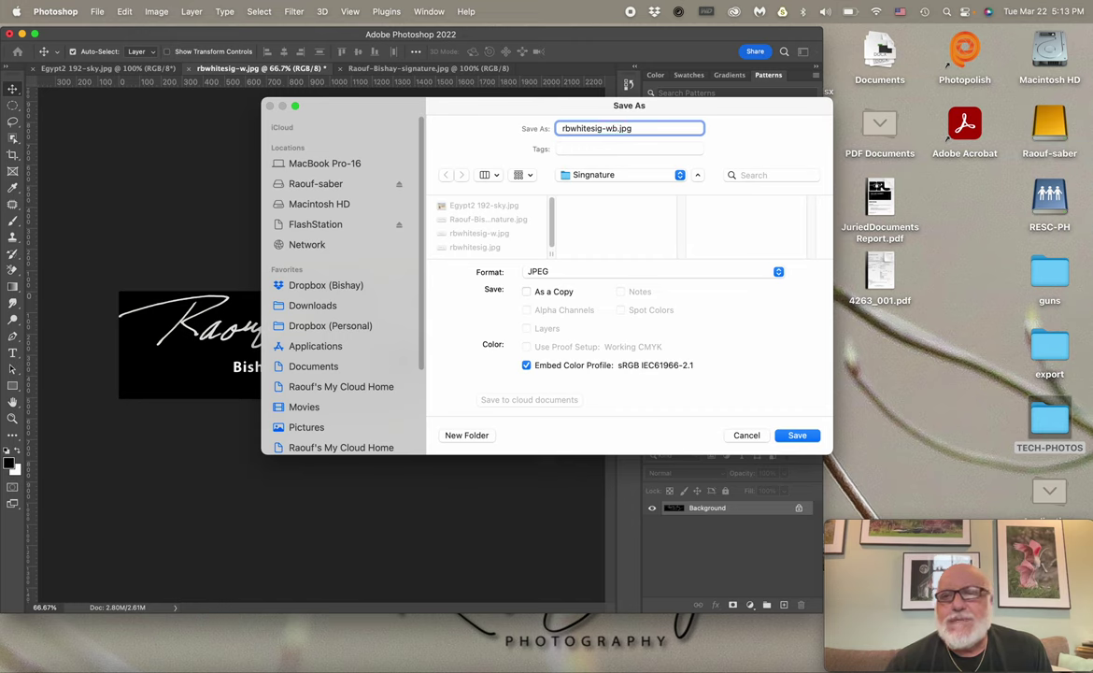
left_click(790, 436)
left_click(529, 152)
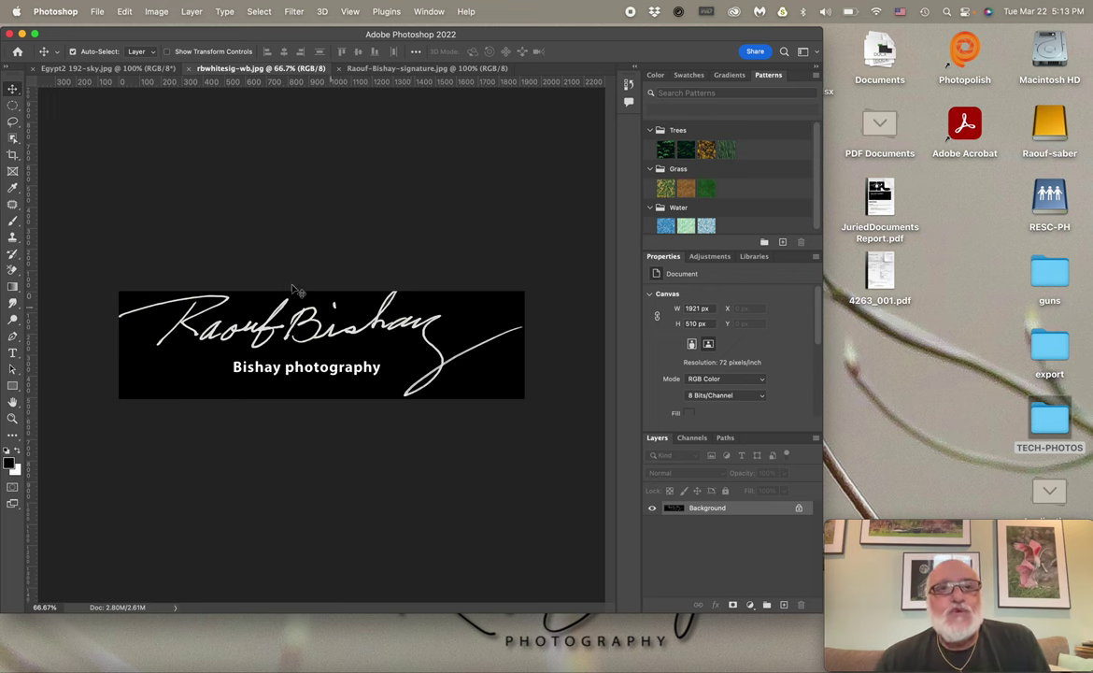
Step: Paste the white-on-black signature into Egypt2 192-sky.jpg as a new layer, converting its profile
left_click(116, 69)
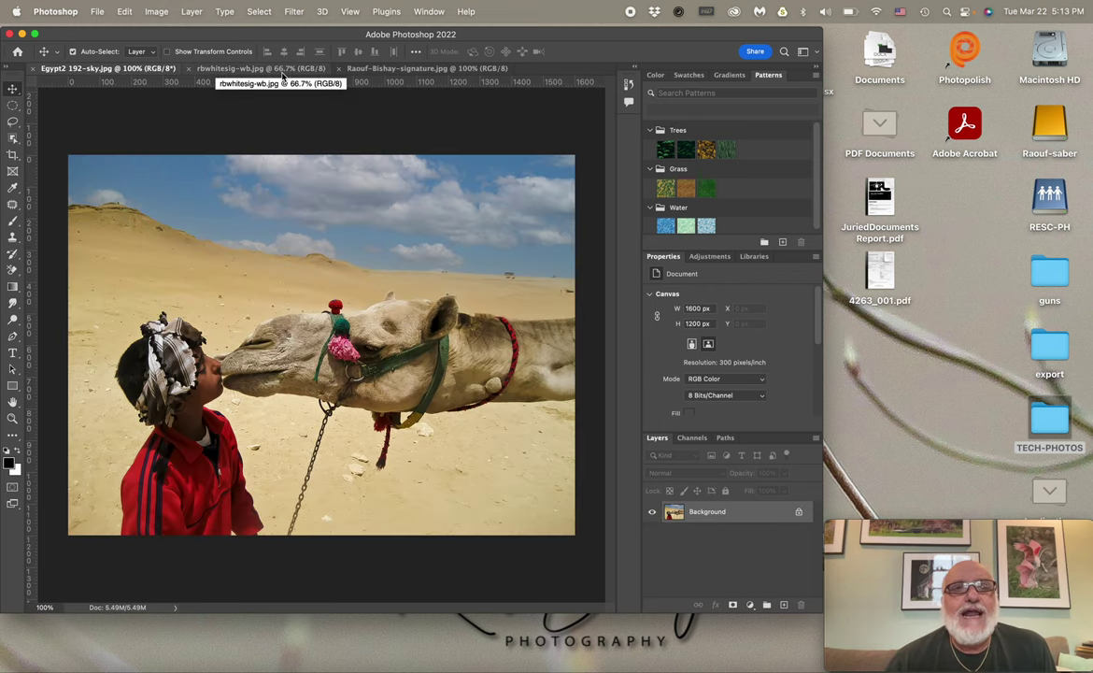
left_click(224, 69)
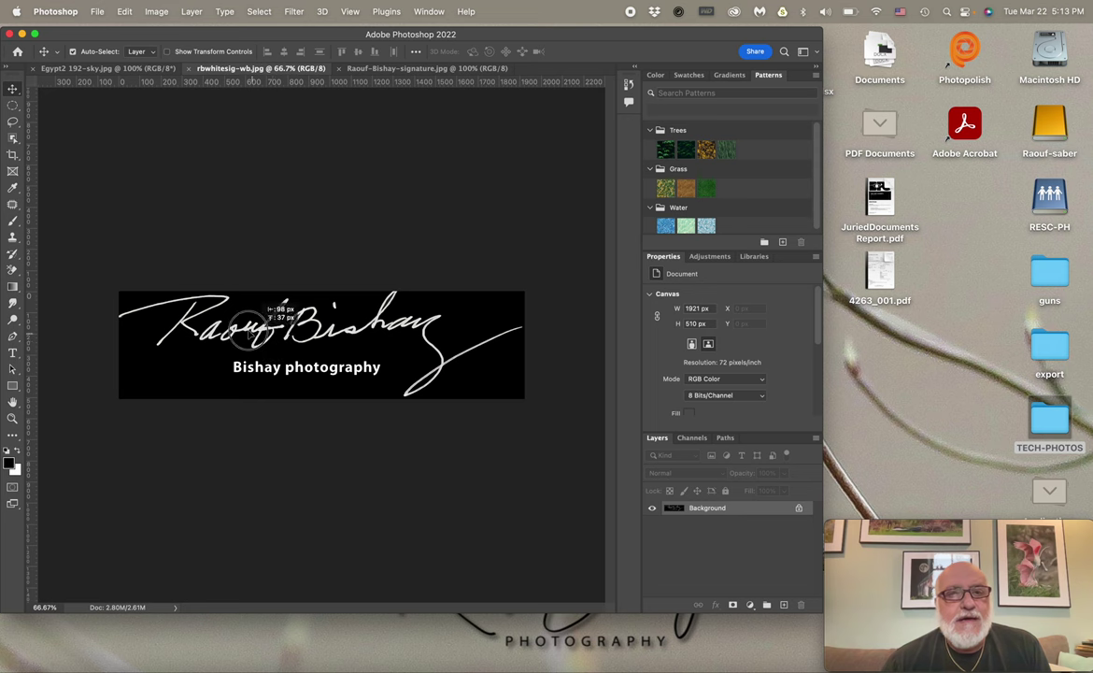
left_click(137, 71)
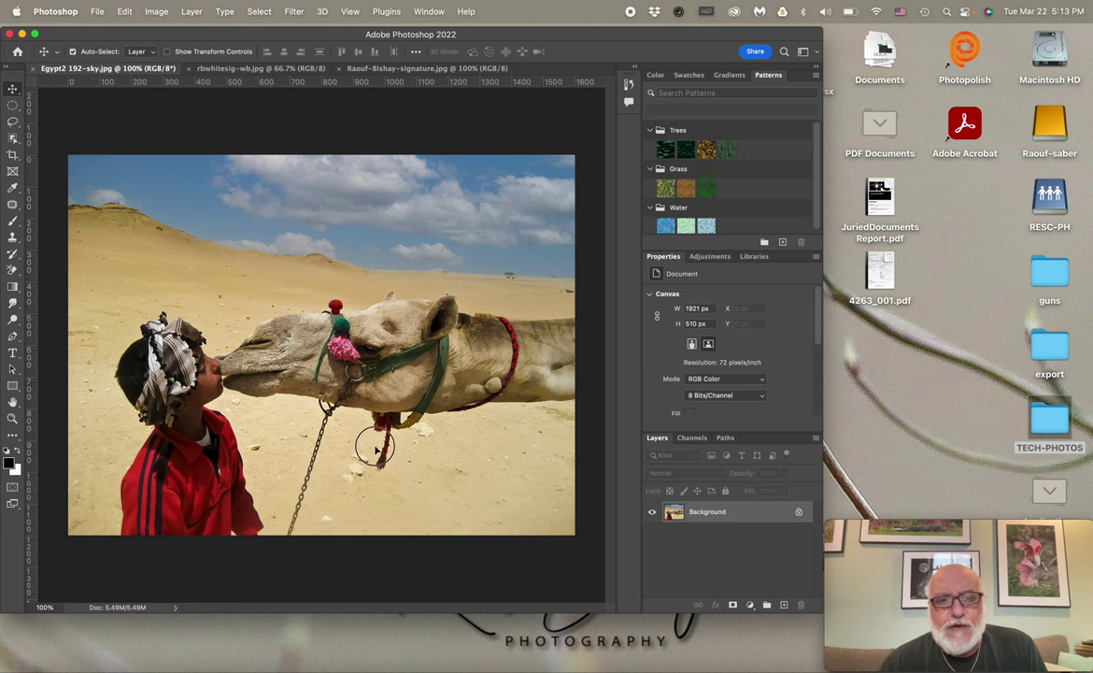
key("super+v")
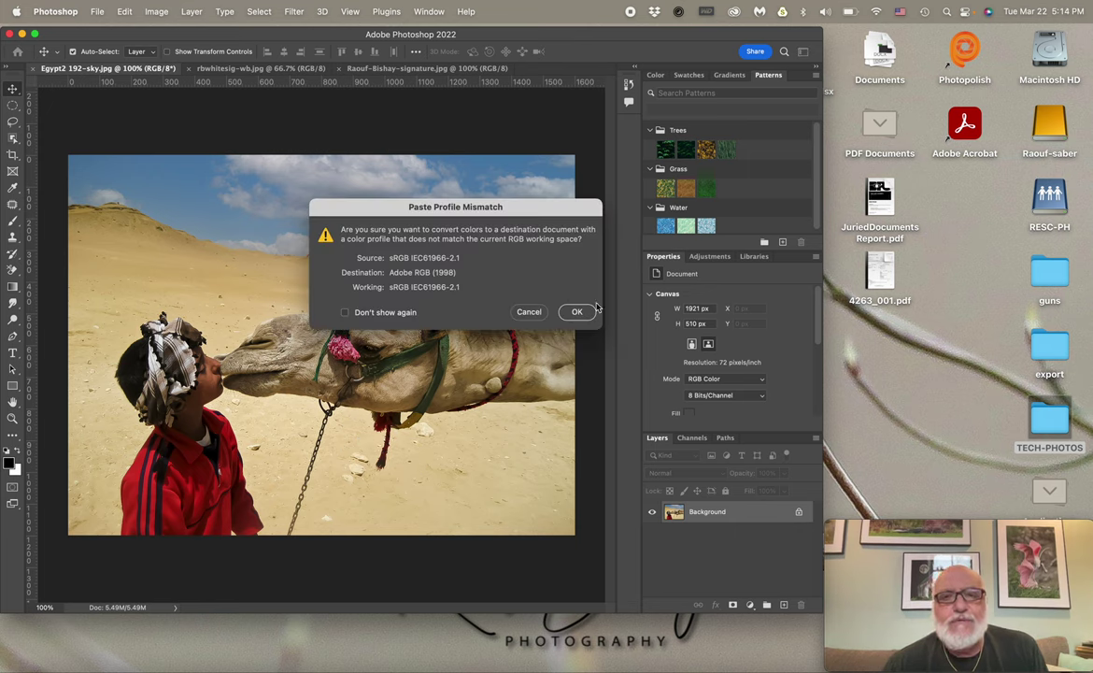
key("Return")
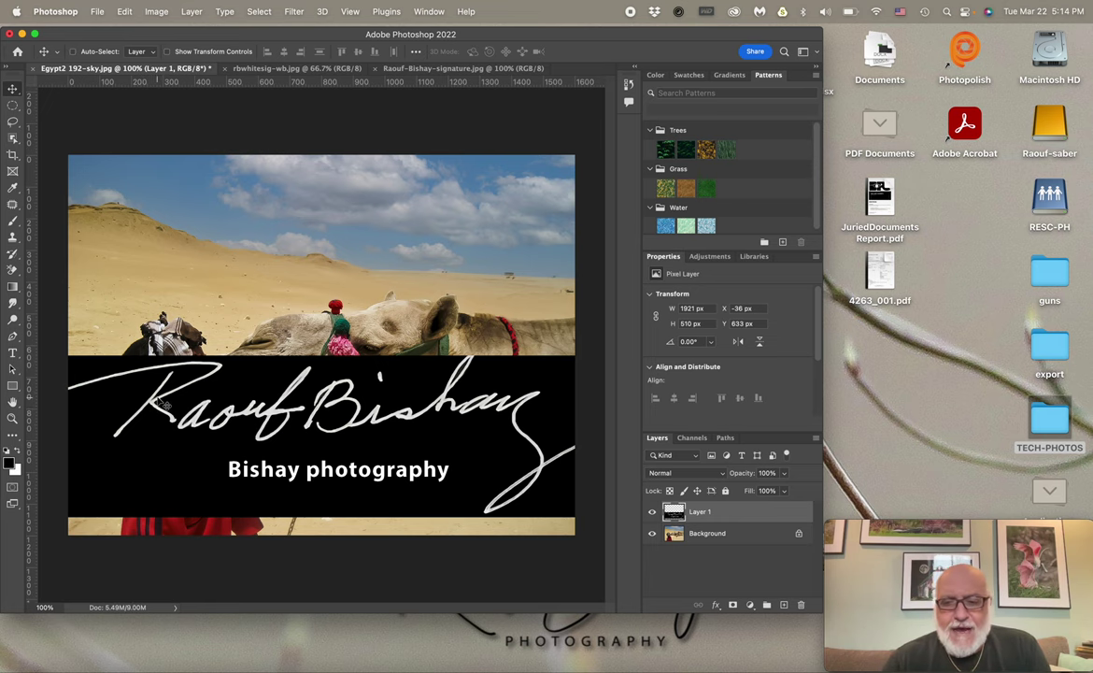
Step: Scale the pasted signature to about 26% × 25% and move it into the top-left sky
scroll(161, 402, "up", 2)
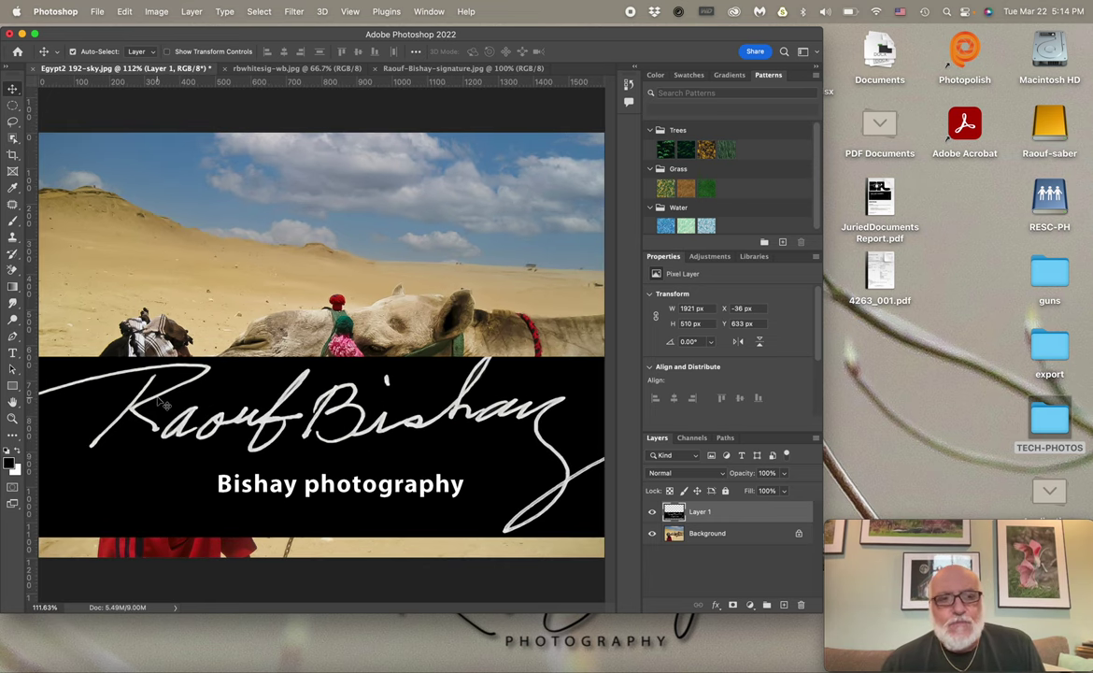
key("super+t")
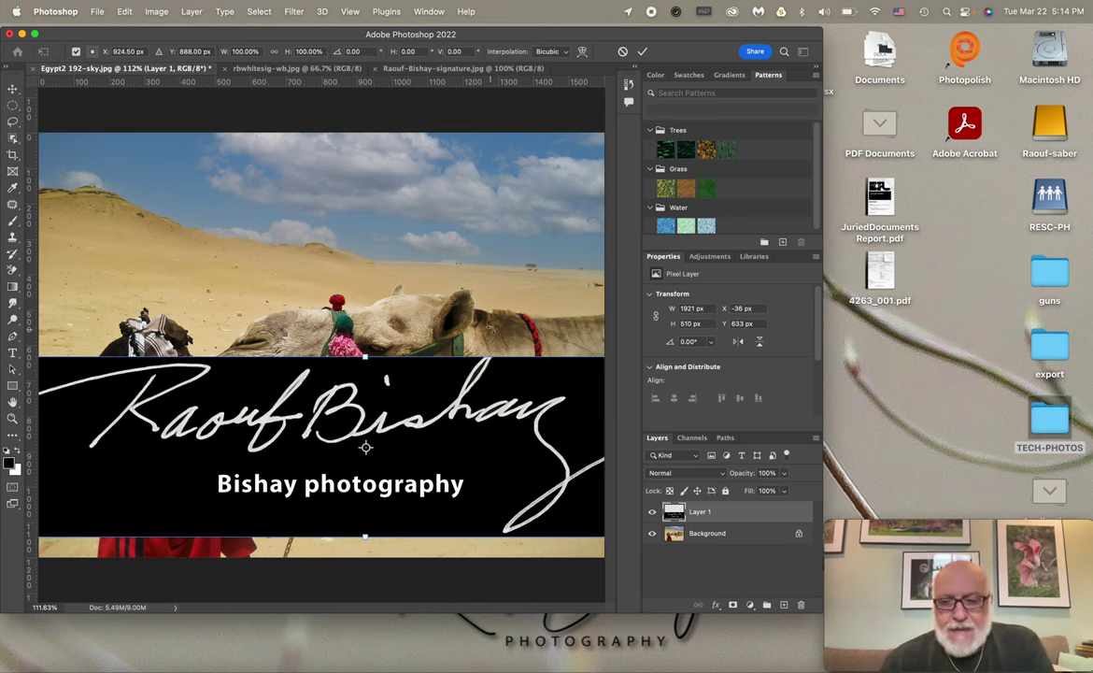
key("super+0")
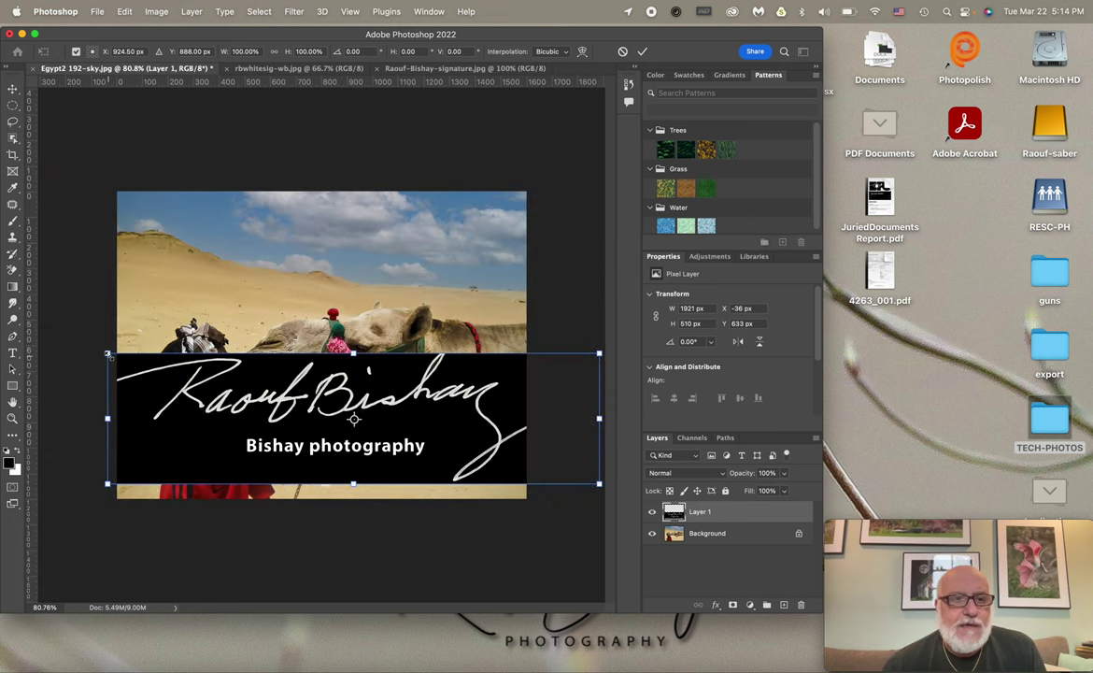
mouse_move(108, 355)
left_mouse_down()
mouse_move(205, 401)
mouse_move(426, 442)
mouse_move(361, 470)
mouse_move(336, 439)
mouse_move(383, 449)
mouse_move(417, 482)
left_mouse_up()
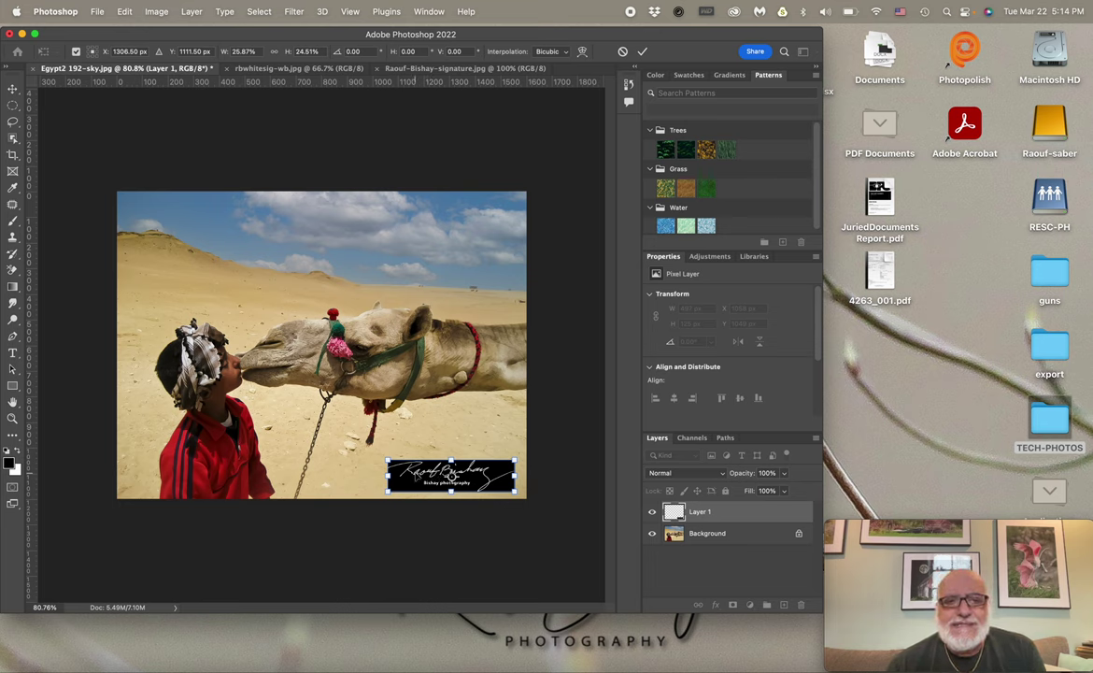
mouse_move(415, 474)
left_mouse_down()
mouse_move(322, 313)
mouse_move(238, 200)
mouse_move(185, 210)
mouse_move(205, 212)
left_mouse_up()
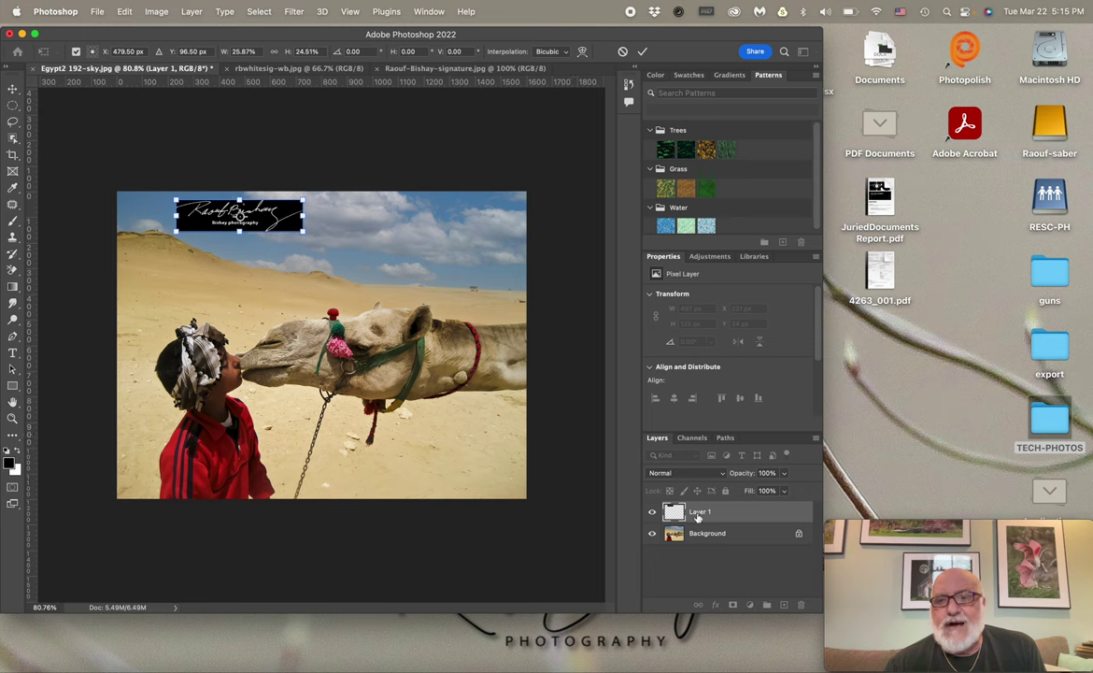
Step: Set Layer 1's blend mode to Screen and nudge the white signature into the top-left corner
left_click(721, 478)
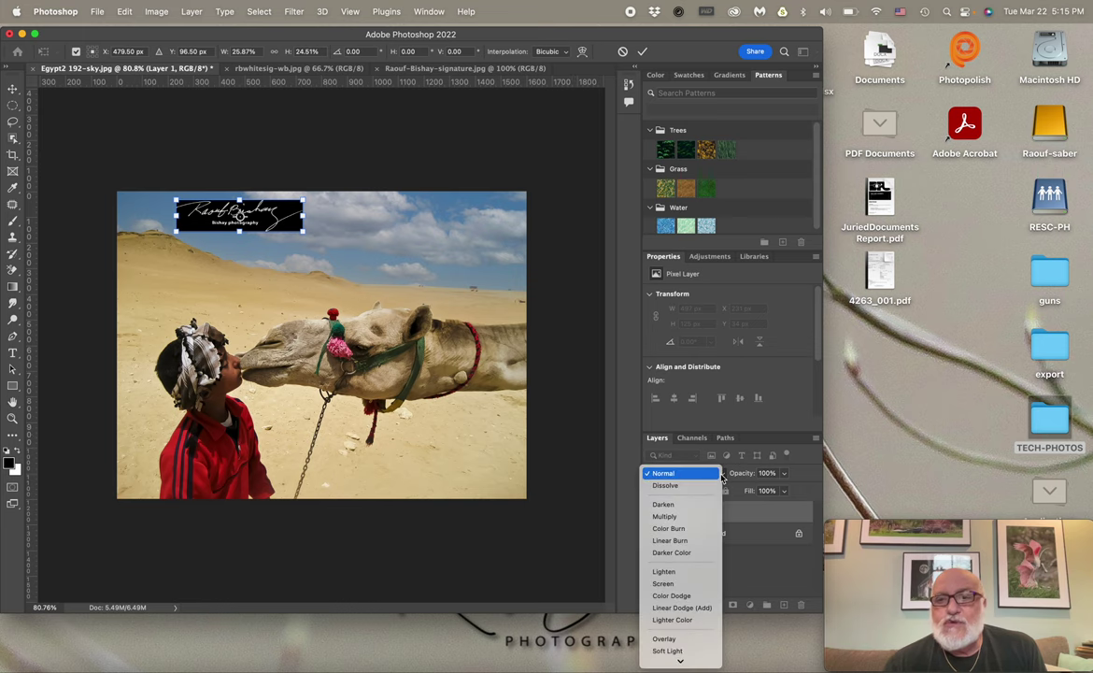
left_click(677, 584)
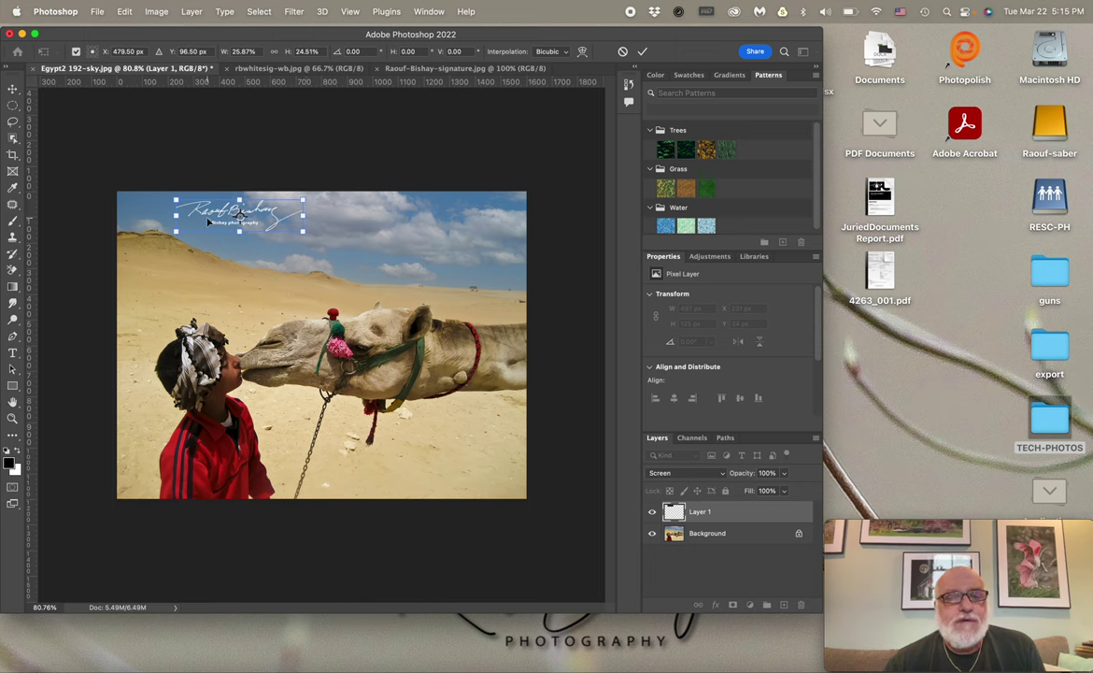
mouse_move(211, 221)
left_mouse_down()
mouse_move(217, 214)
mouse_move(377, 378)
mouse_move(441, 459)
mouse_move(240, 287)
mouse_move(168, 194)
mouse_move(147, 208)
mouse_move(200, 246)
mouse_move(162, 218)
left_mouse_up()
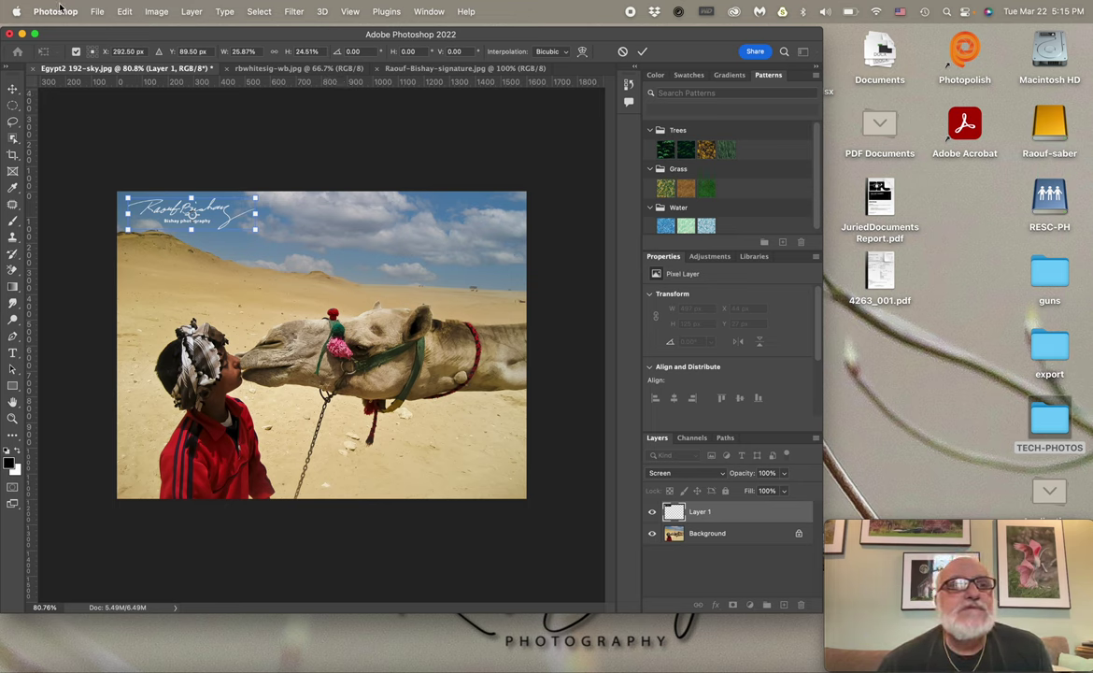
Step: Commit the white signature's placement and open the rbwhitesig-w.jpg file
left_click(98, 13)
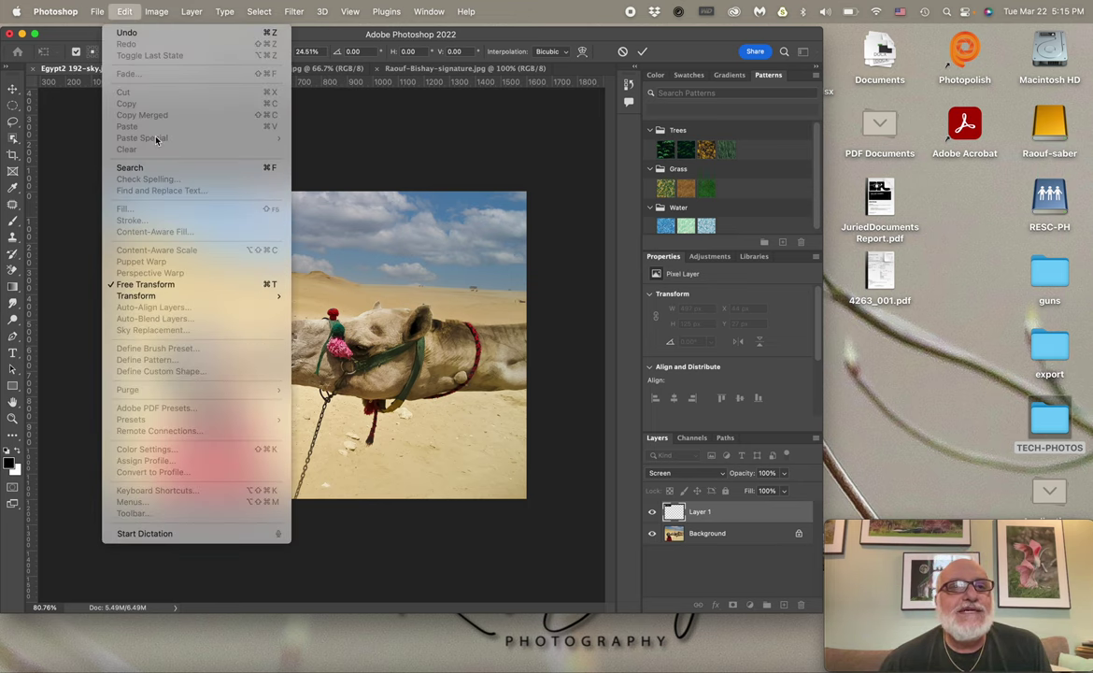
mouse_move(98, 12)
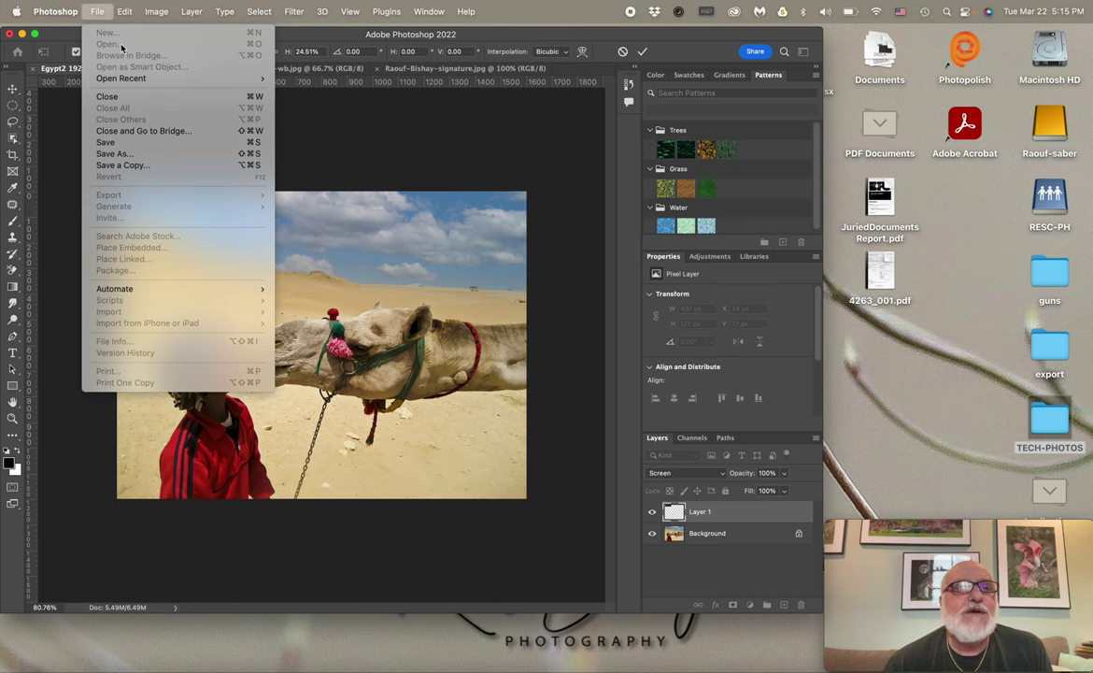
left_click(290, 168)
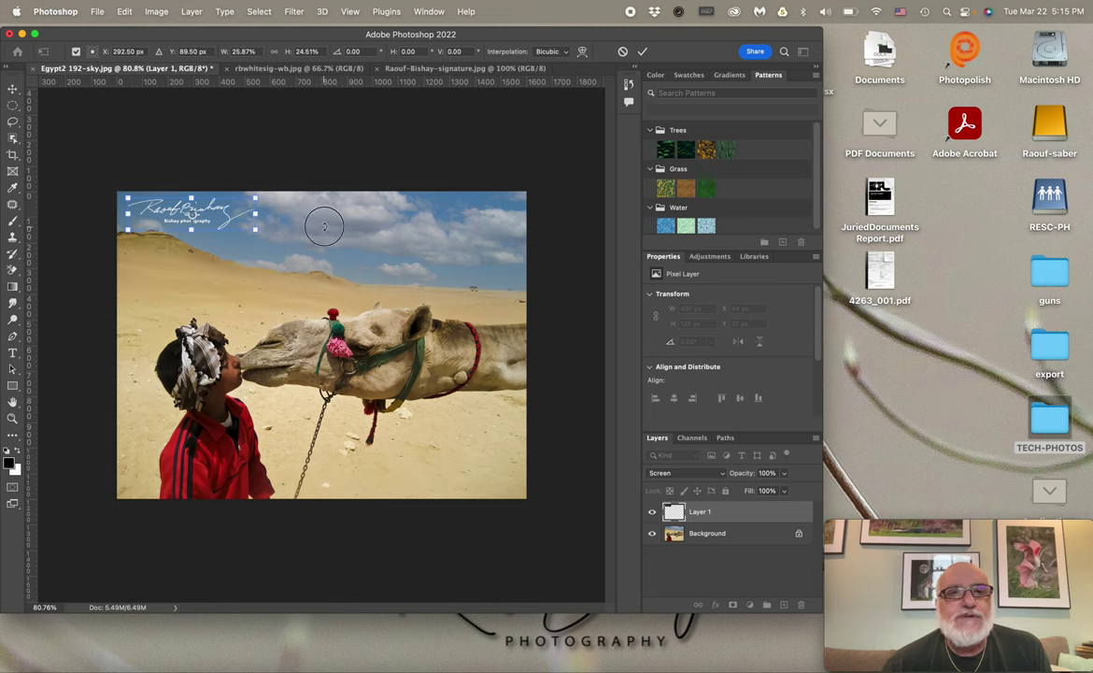
left_click(707, 533)
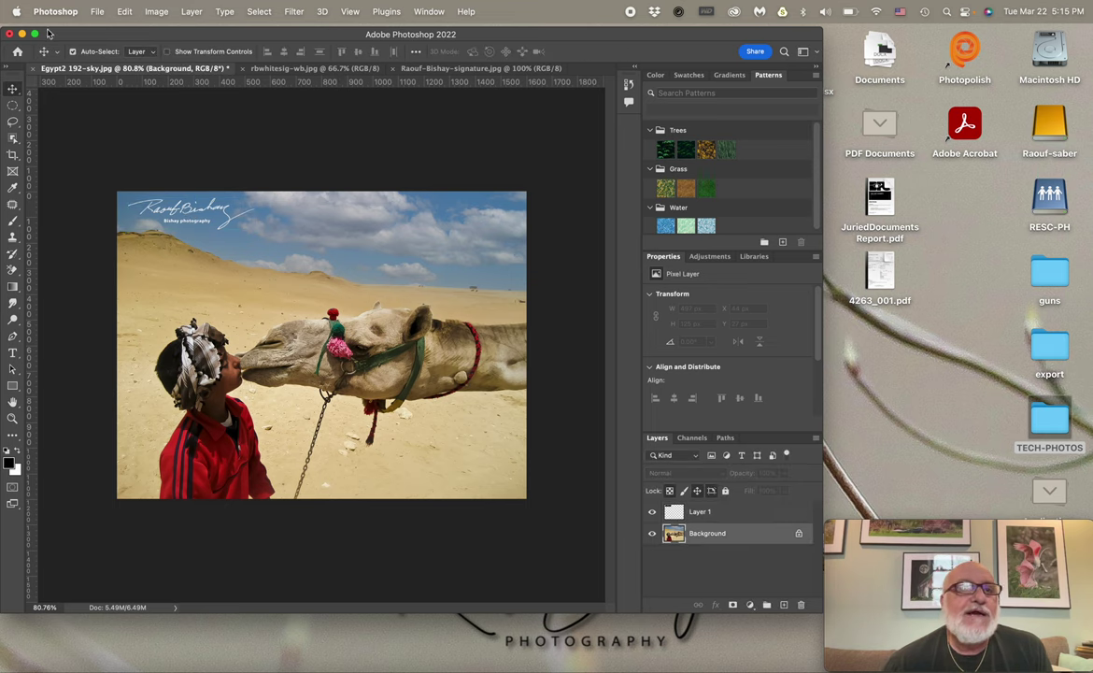
left_click(97, 12)
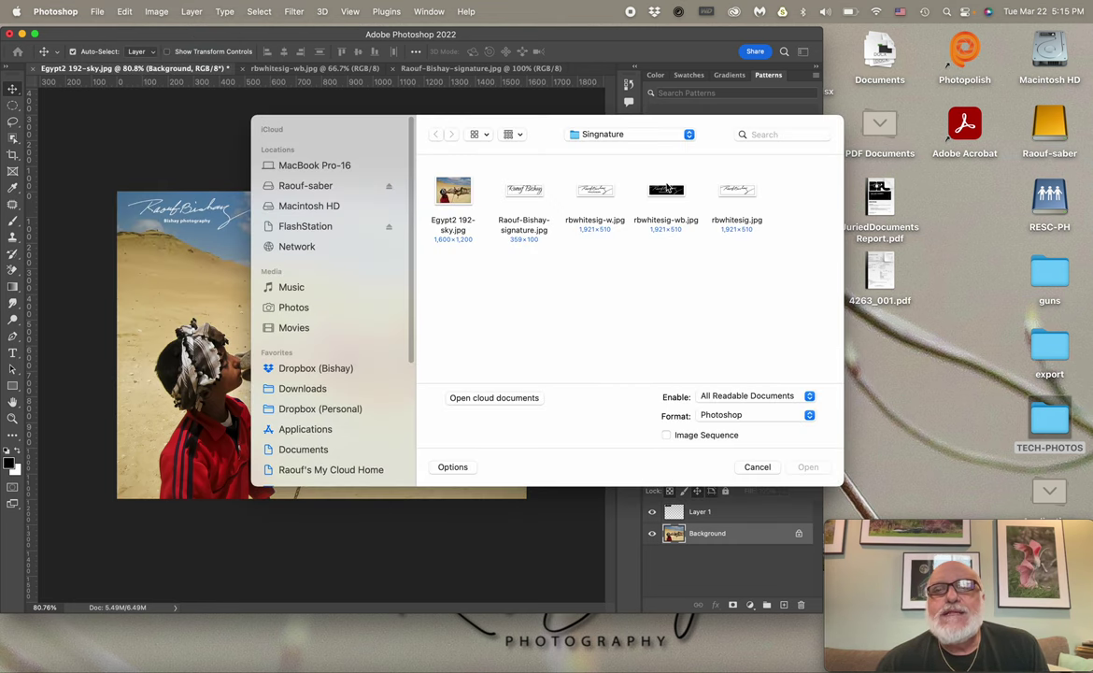
double_click(601, 191)
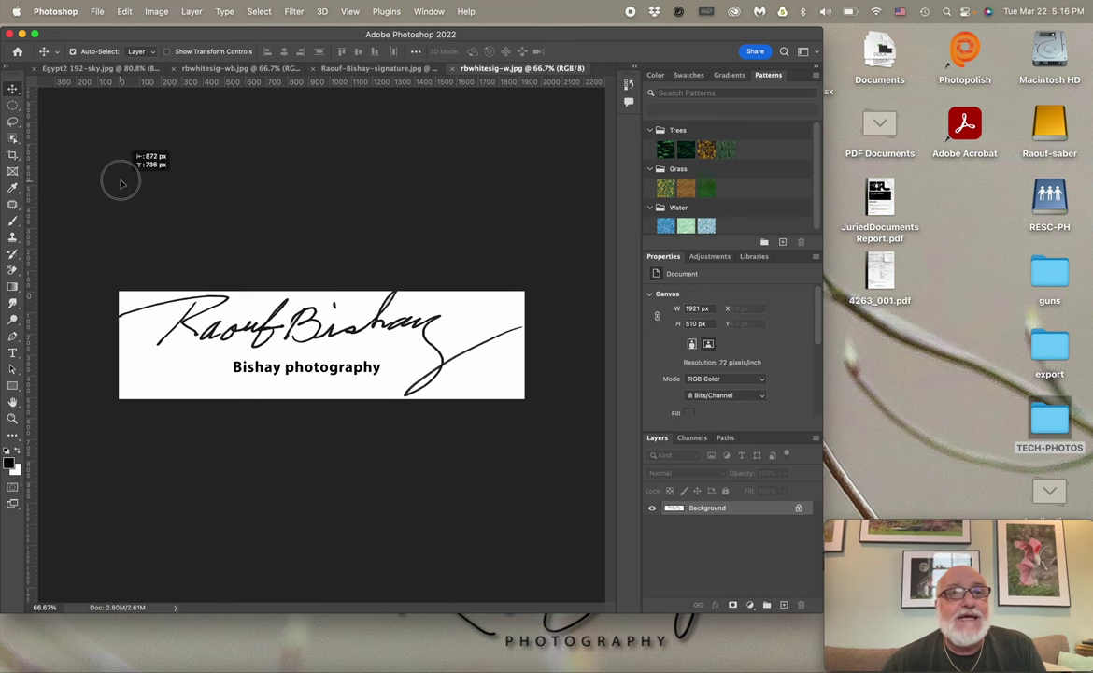
Step: Paste the black-on-white signature into the camel photo as Layer 2
left_click(122, 72)
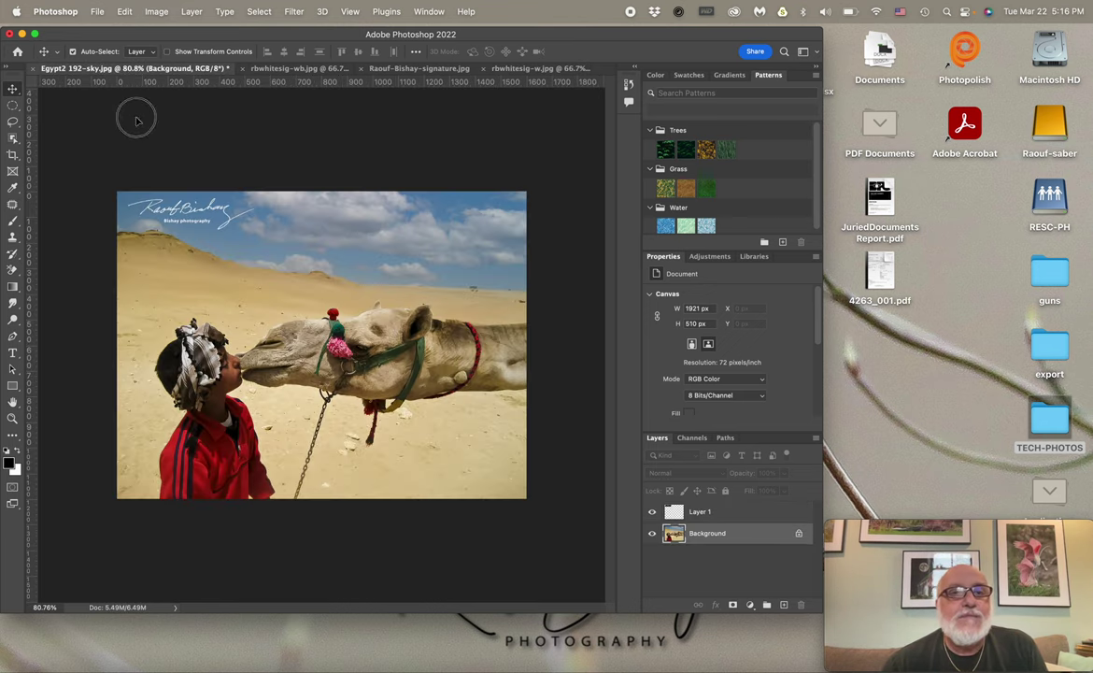
key("super+v")
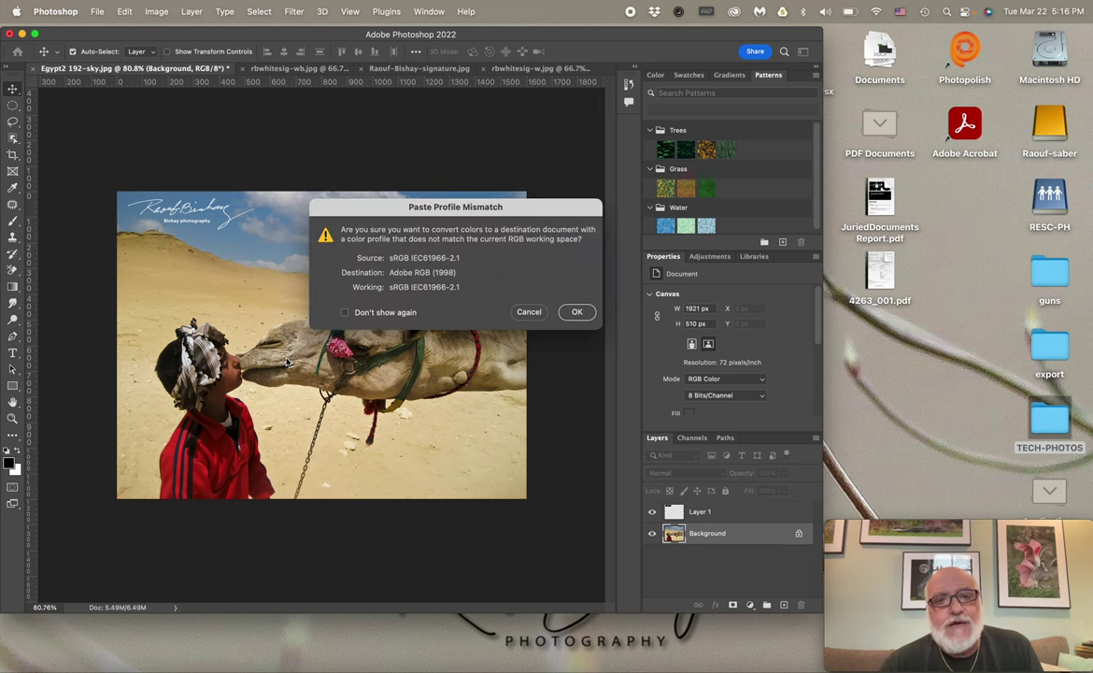
left_click(578, 312)
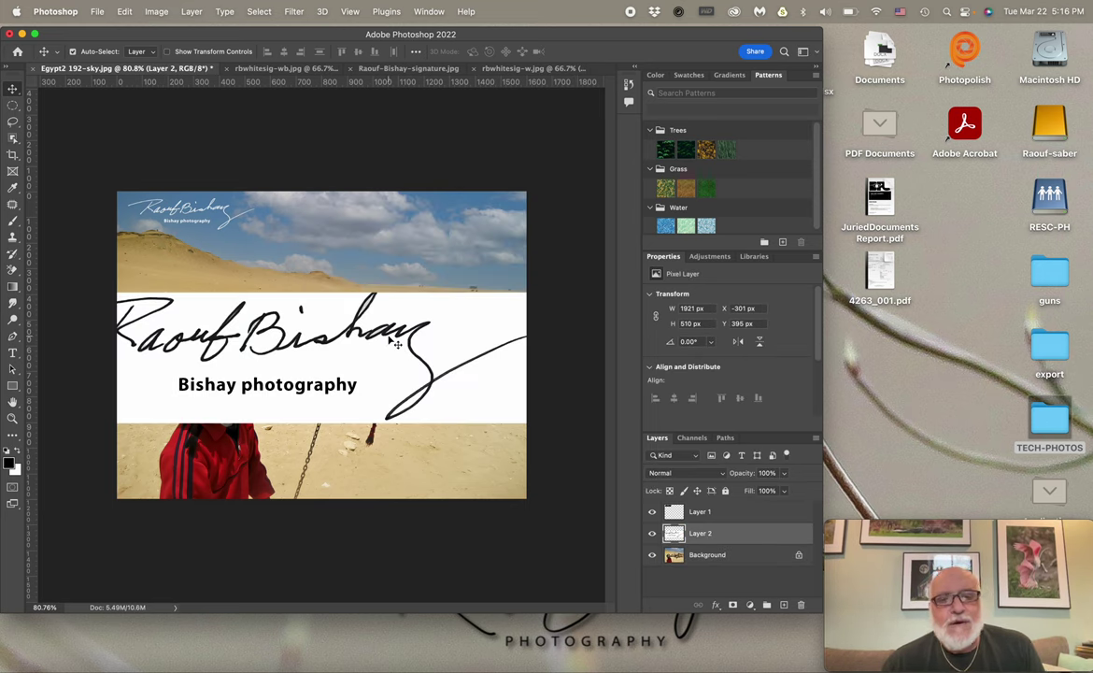
Step: Scale Layer 2 to about 24% × 30% and move it to the bottom-right corner
scroll(394, 342, "up", 3)
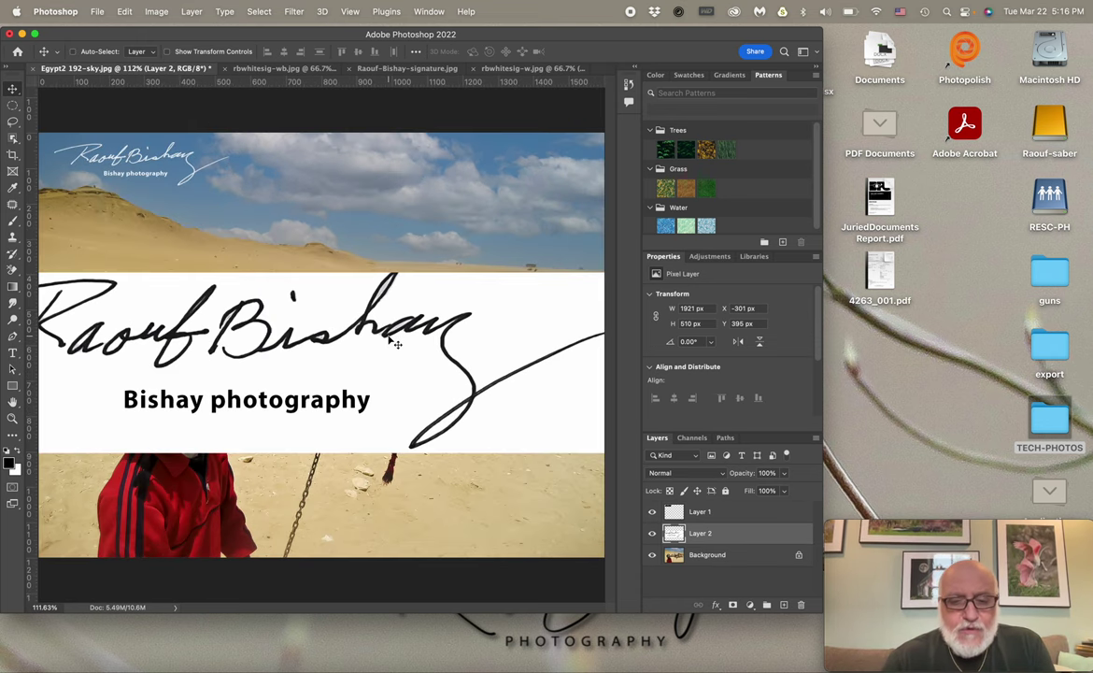
key("super+t")
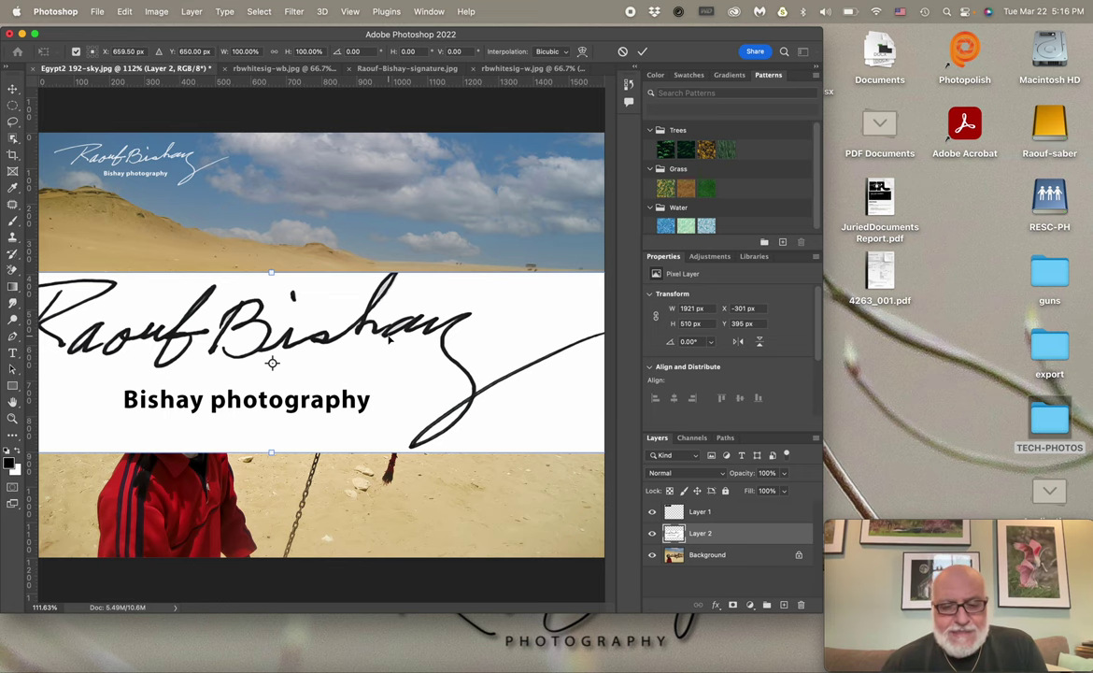
scroll(390, 340, "down", 3)
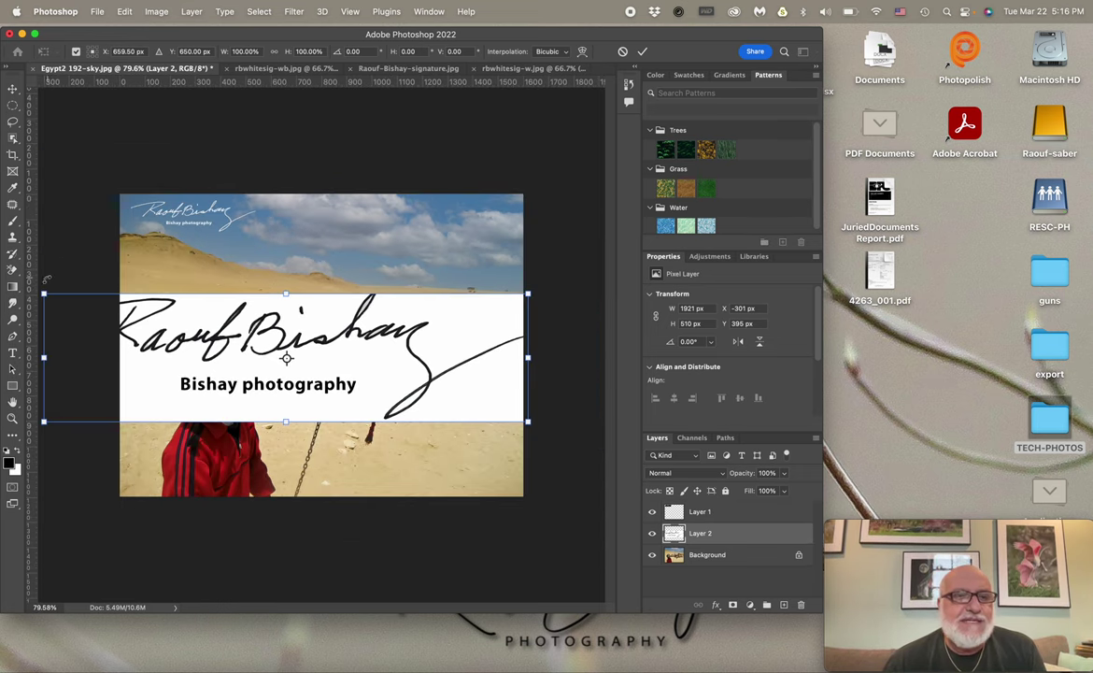
mouse_move(43, 294)
left_mouse_down()
mouse_move(272, 383)
mouse_move(425, 377)
mouse_move(412, 384)
left_mouse_up()
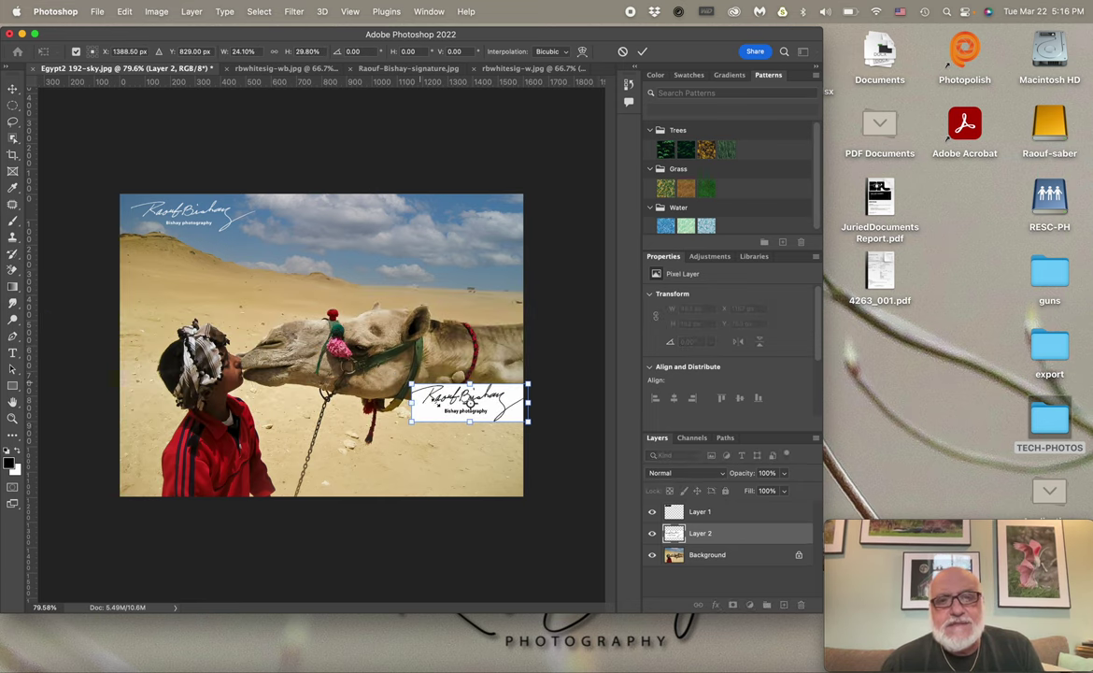
mouse_move(455, 415)
left_mouse_down()
mouse_move(439, 467)
mouse_move(446, 486)
left_mouse_up()
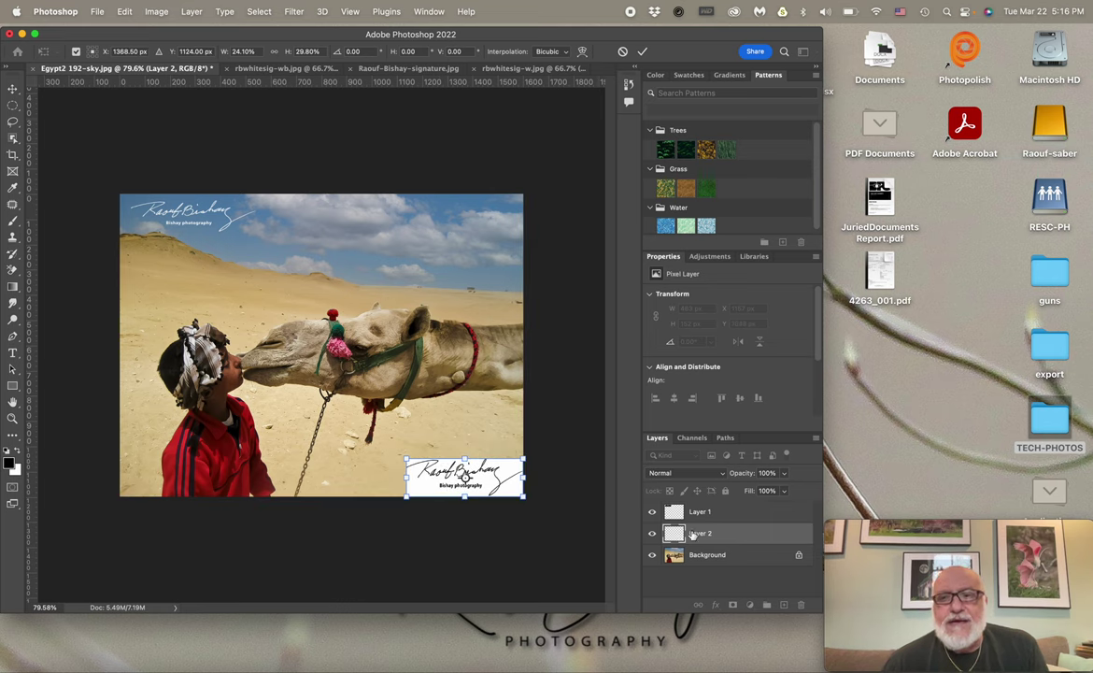
Step: After trying Screen and Color Dodge, set Layer 2 to Multiply and nudge the signature up-left
left_click(678, 473)
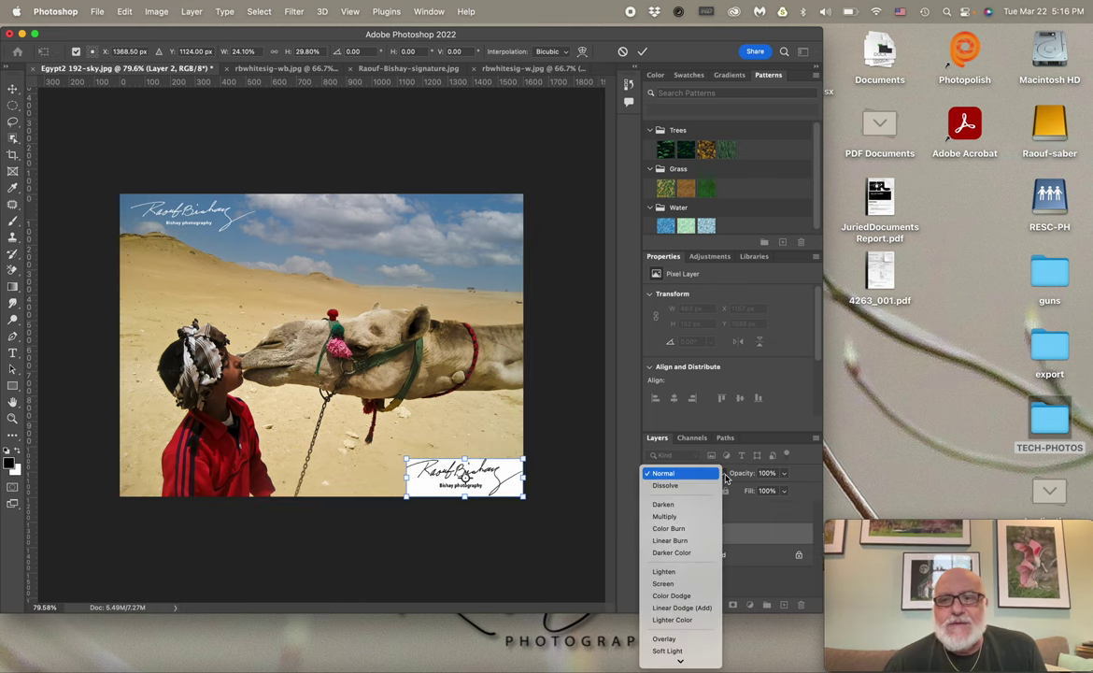
left_click(680, 583)
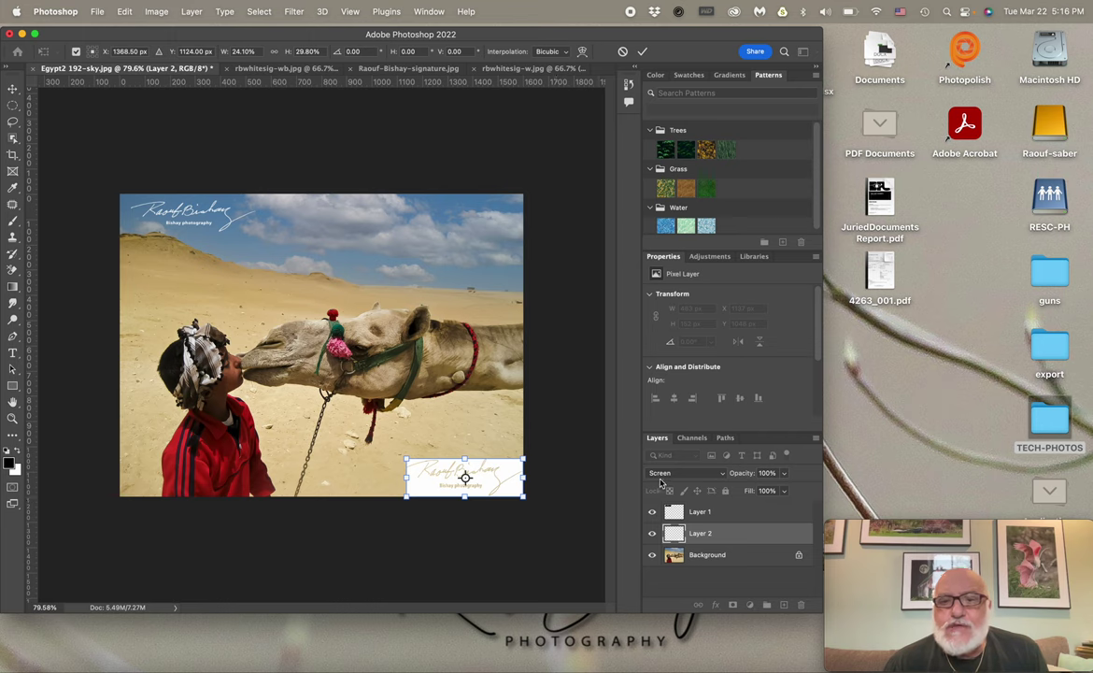
left_click(725, 477)
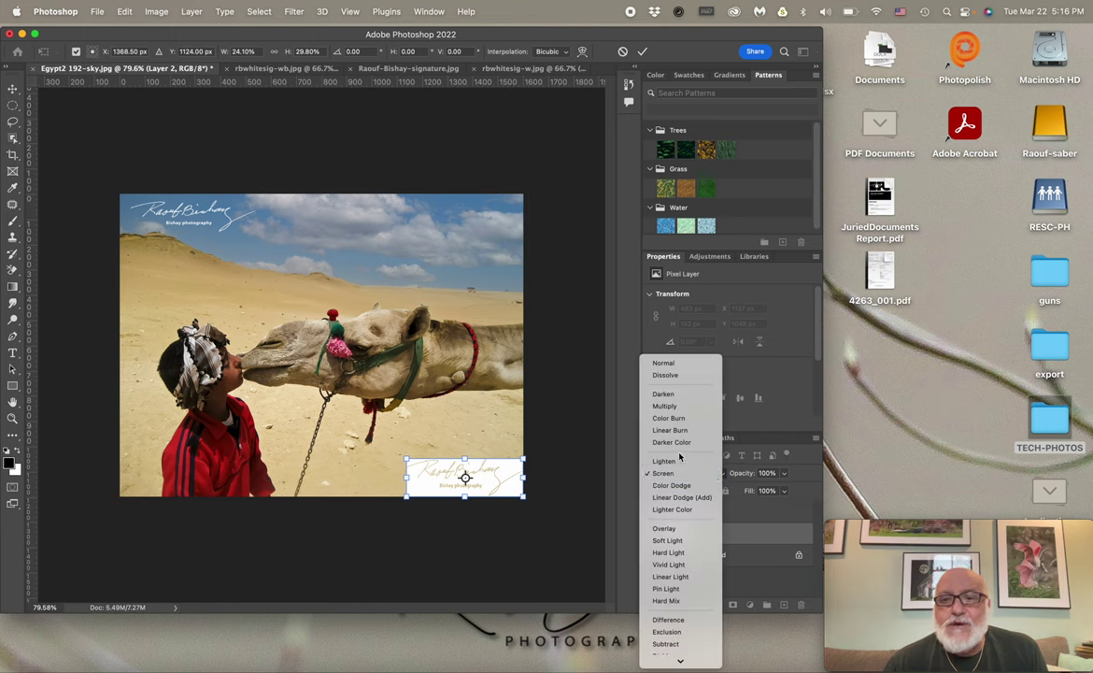
left_click(677, 485)
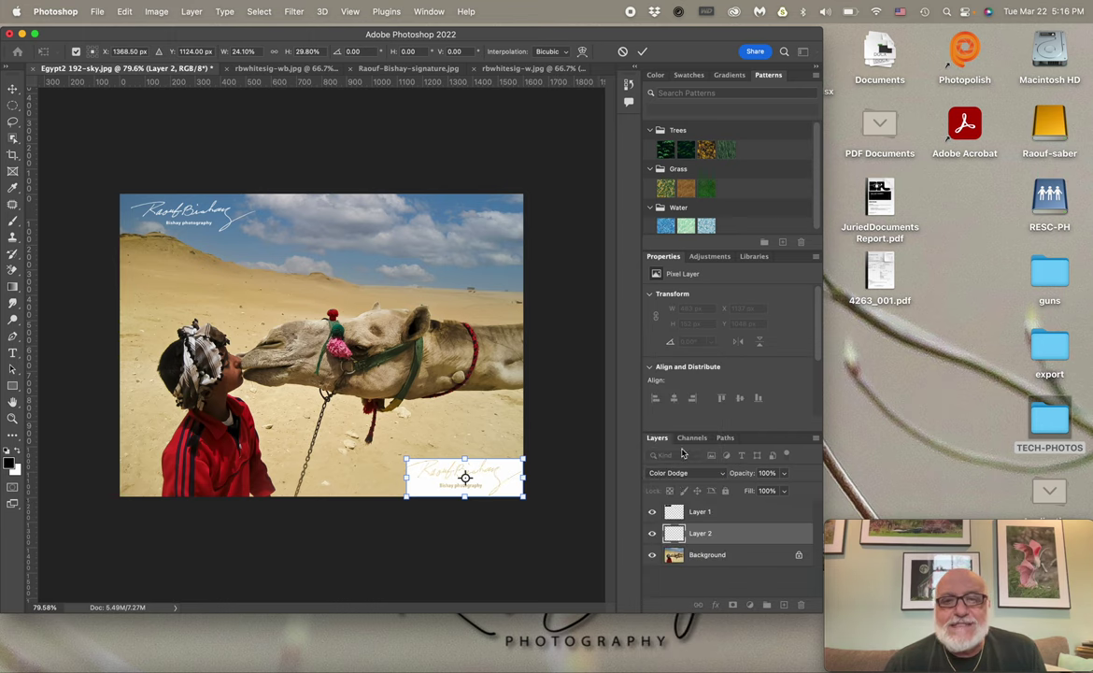
left_click(721, 473)
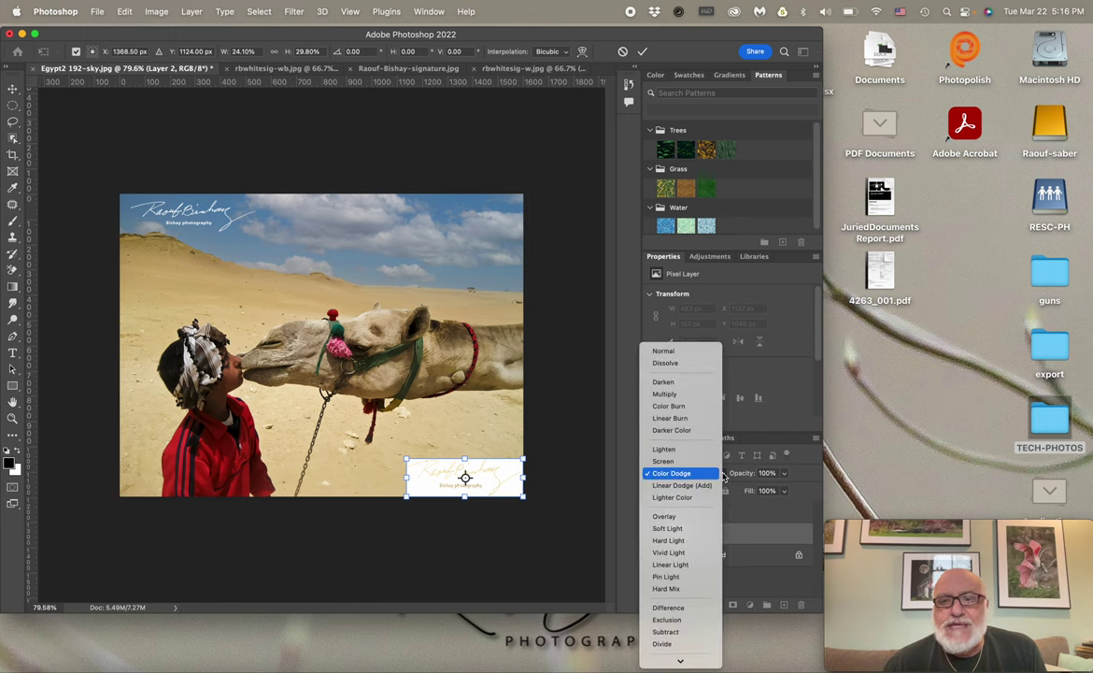
left_click(675, 394)
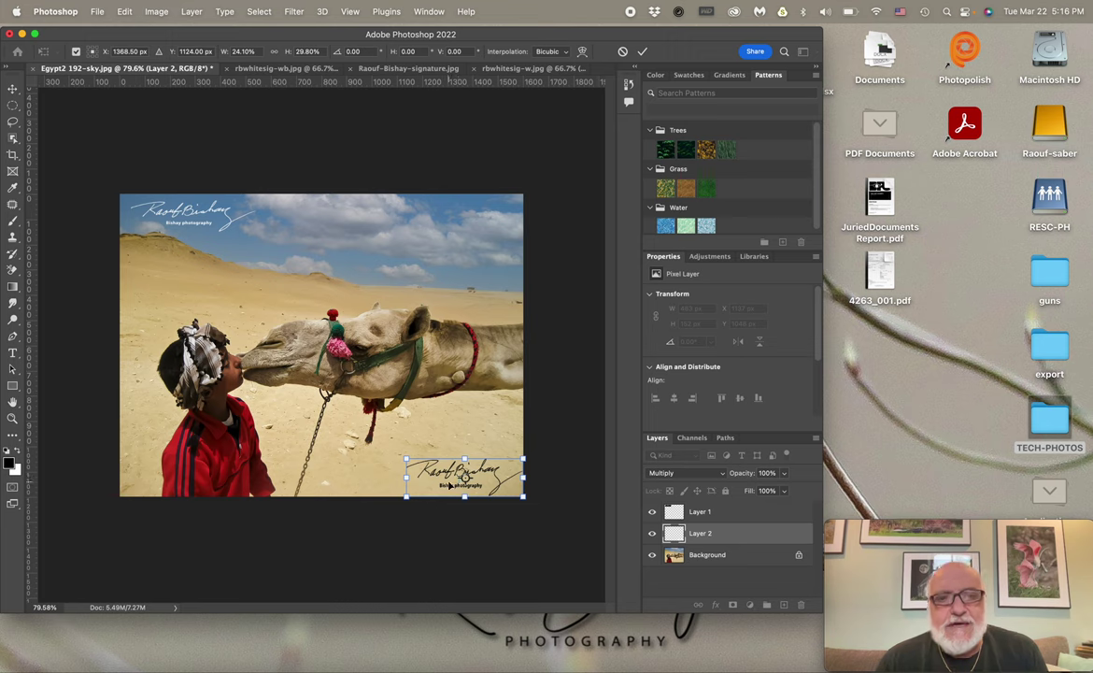
left_click_drag(449, 485, 442, 477)
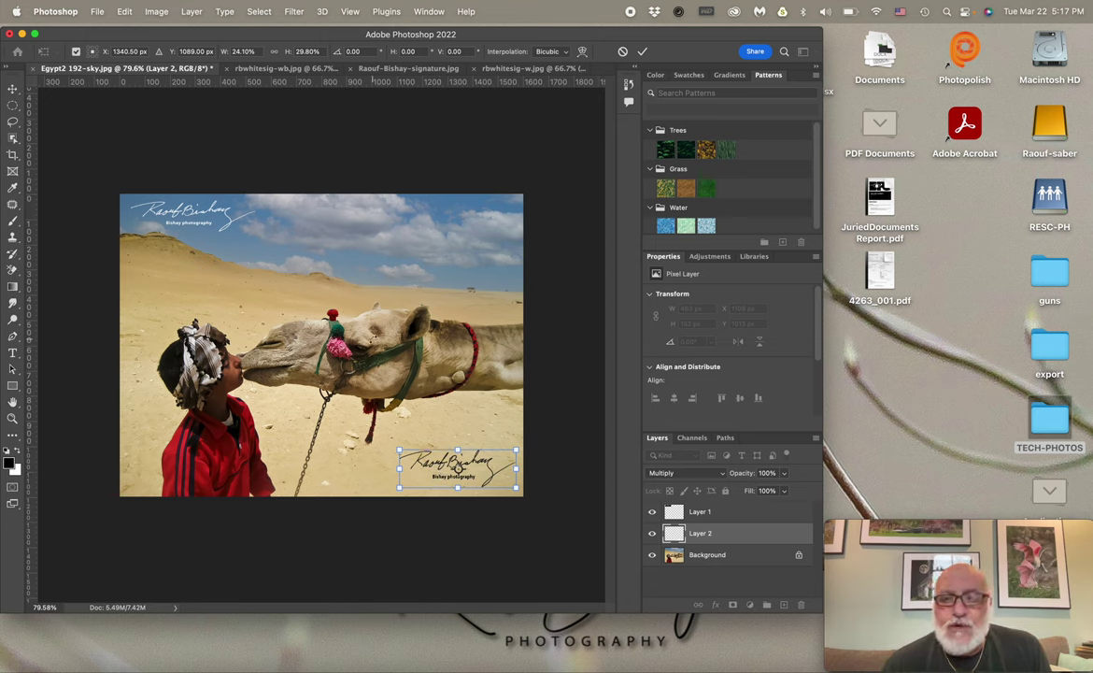
Step: Hide the Layer 1 and Layer 2 signatures, then open the font-typed signature JPEG
left_click(652, 512)
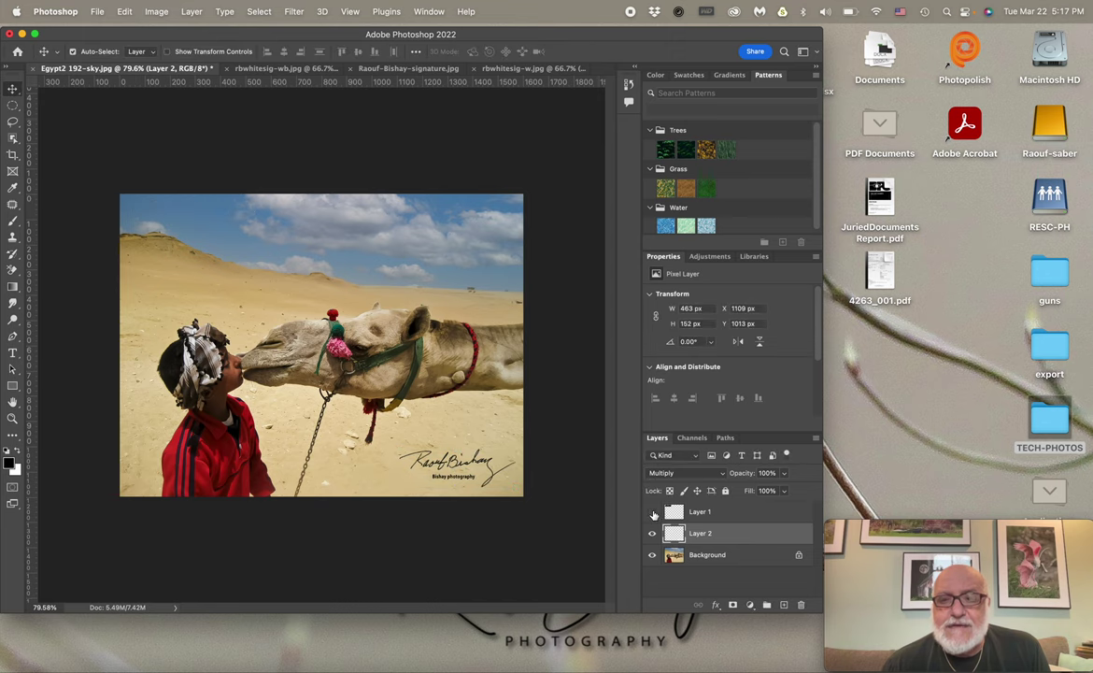
left_click(652, 534)
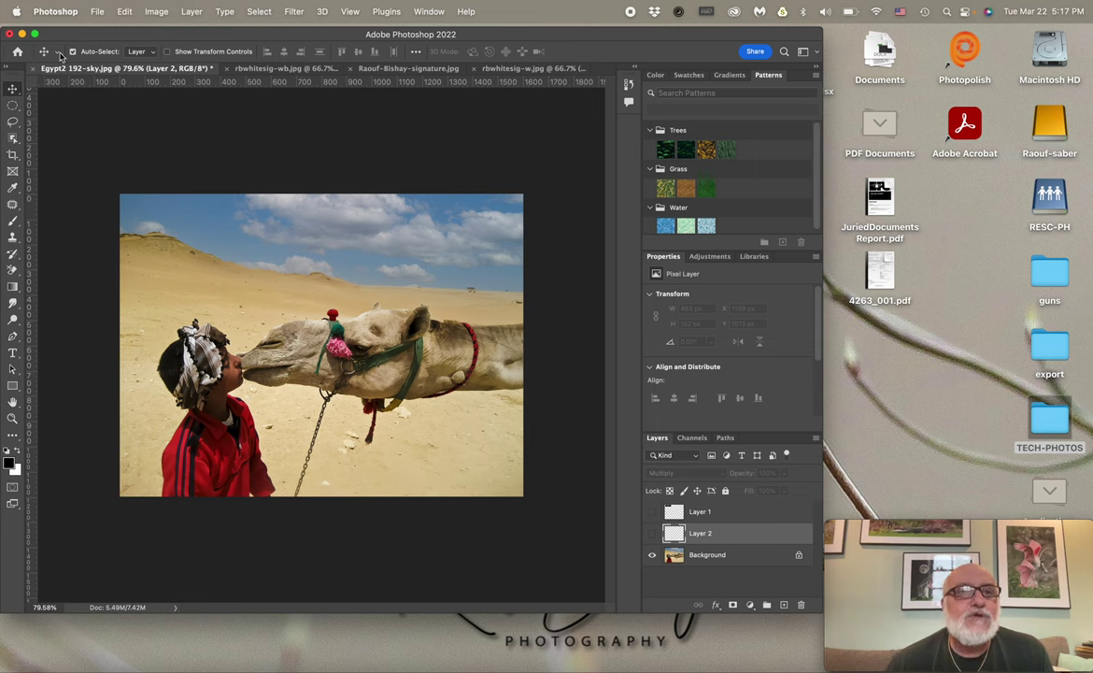
left_click(98, 12)
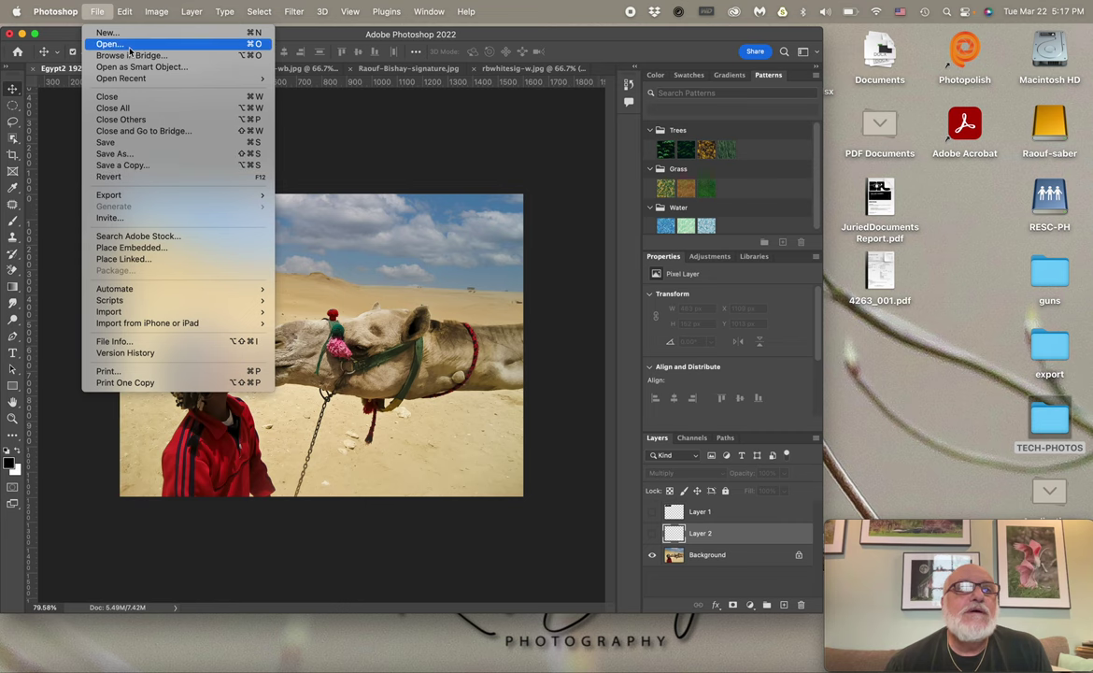
left_click(324, 145)
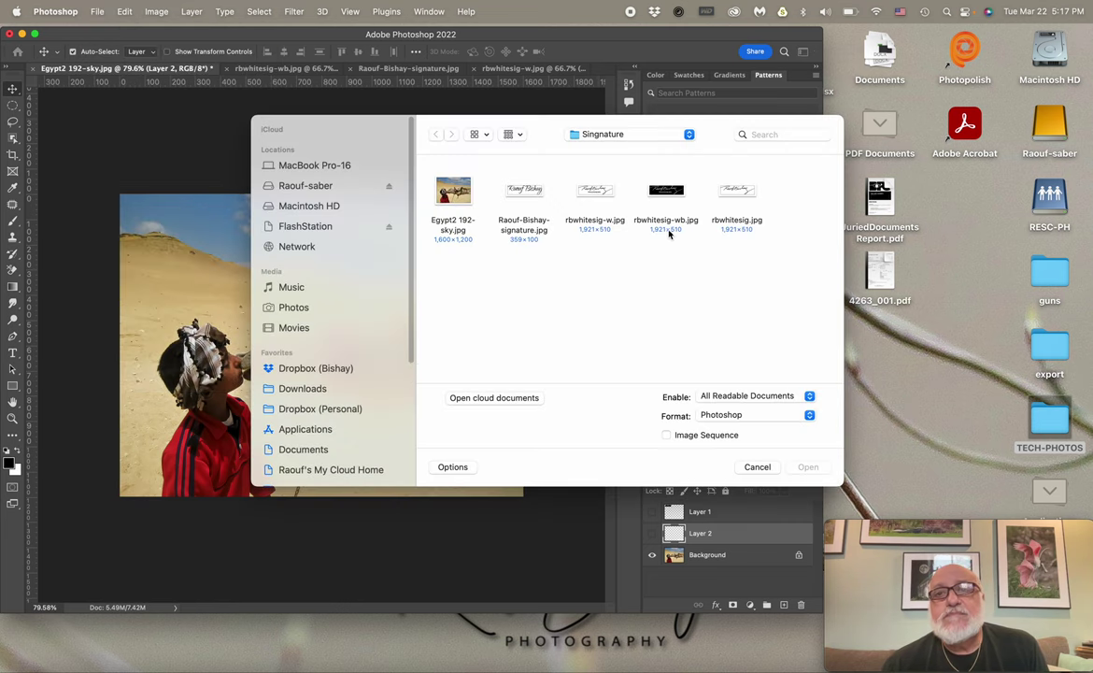
left_click(528, 191)
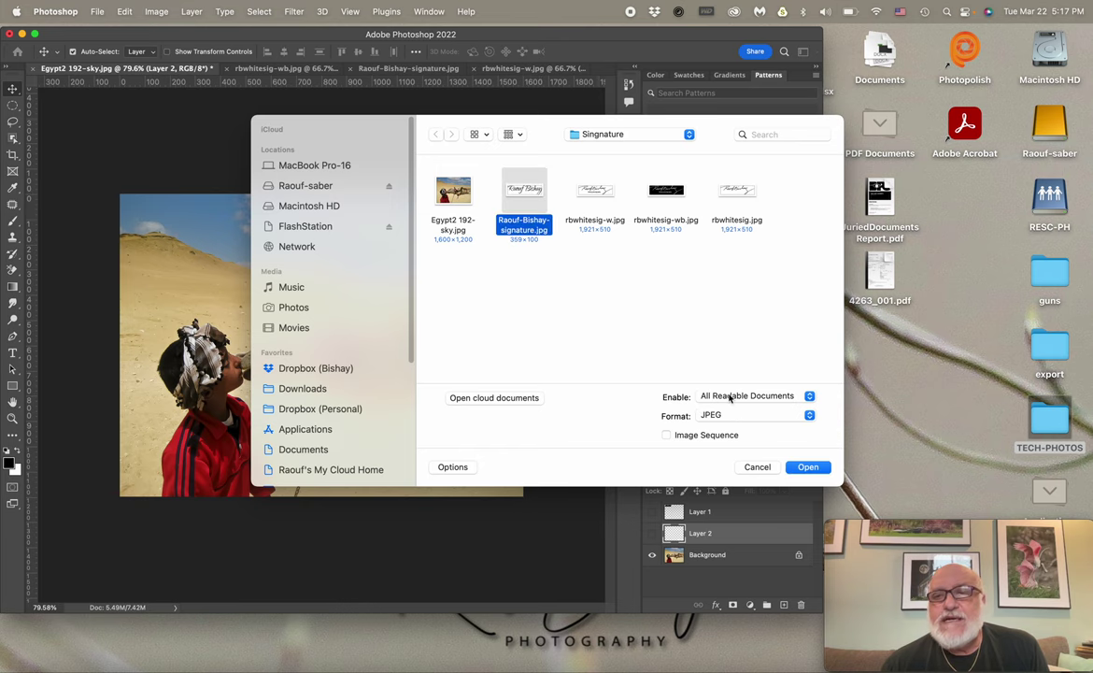
left_click(808, 468)
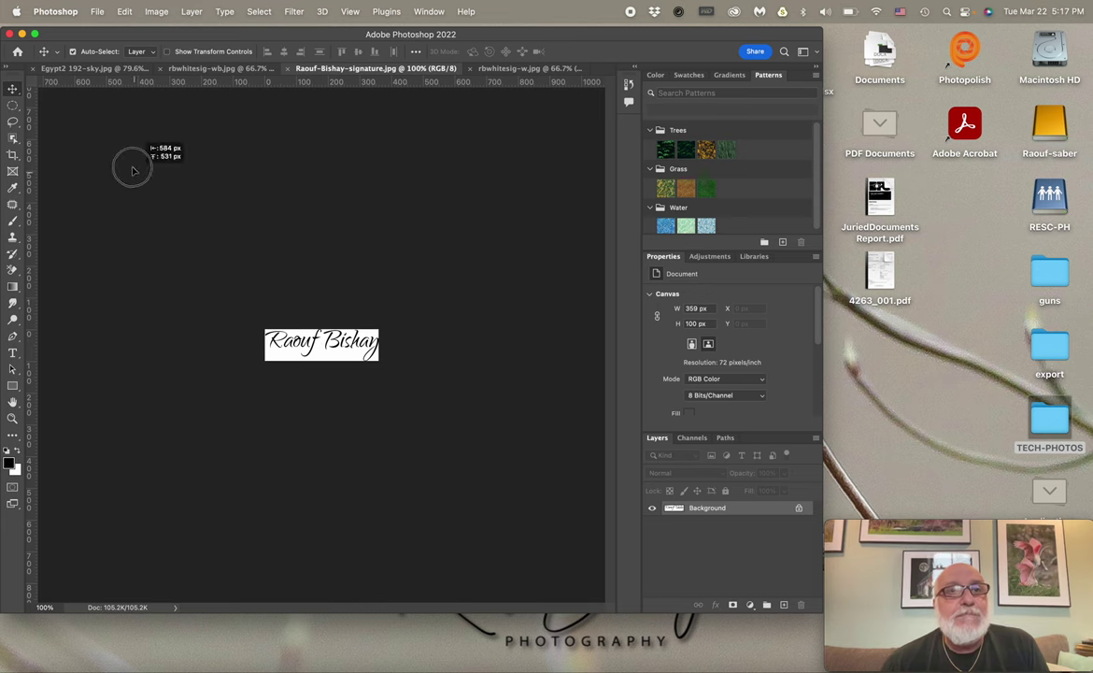
Step: Copy the typed signature into the camel photo, converting to its profile, and move it into the sky
mouse_move(110, 114)
left_mouse_down()
mouse_move(92, 54)
mouse_move(94, 73)
mouse_move(326, 273)
mouse_move(336, 338)
mouse_move(313, 341)
mouse_move(304, 327)
left_mouse_up()
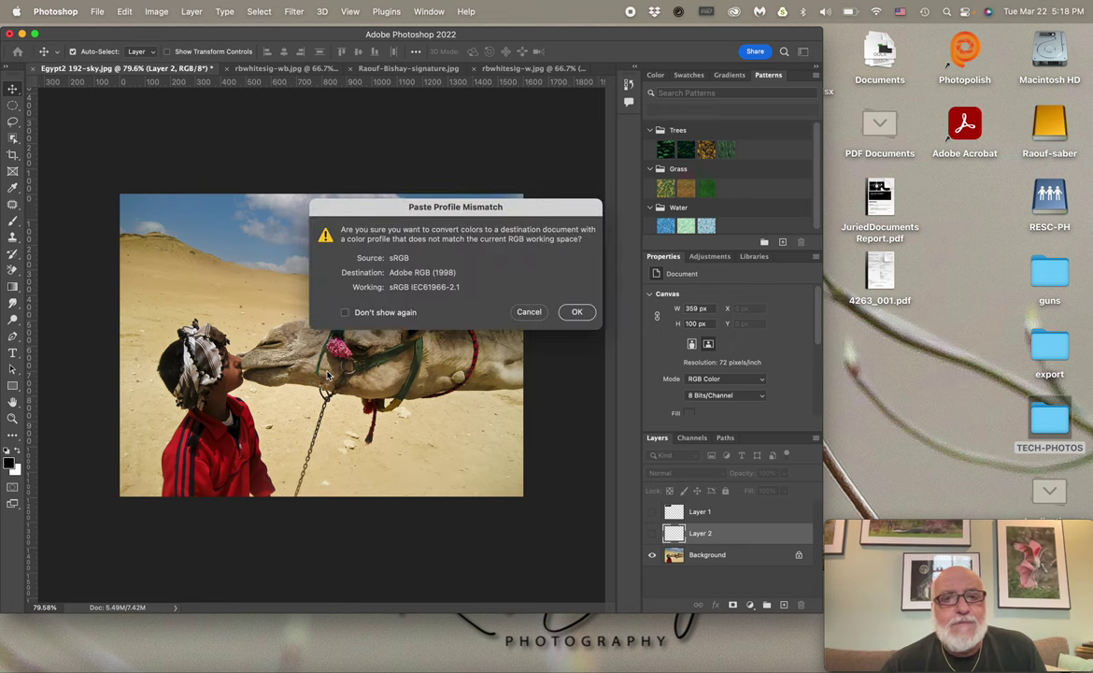
left_click(577, 312)
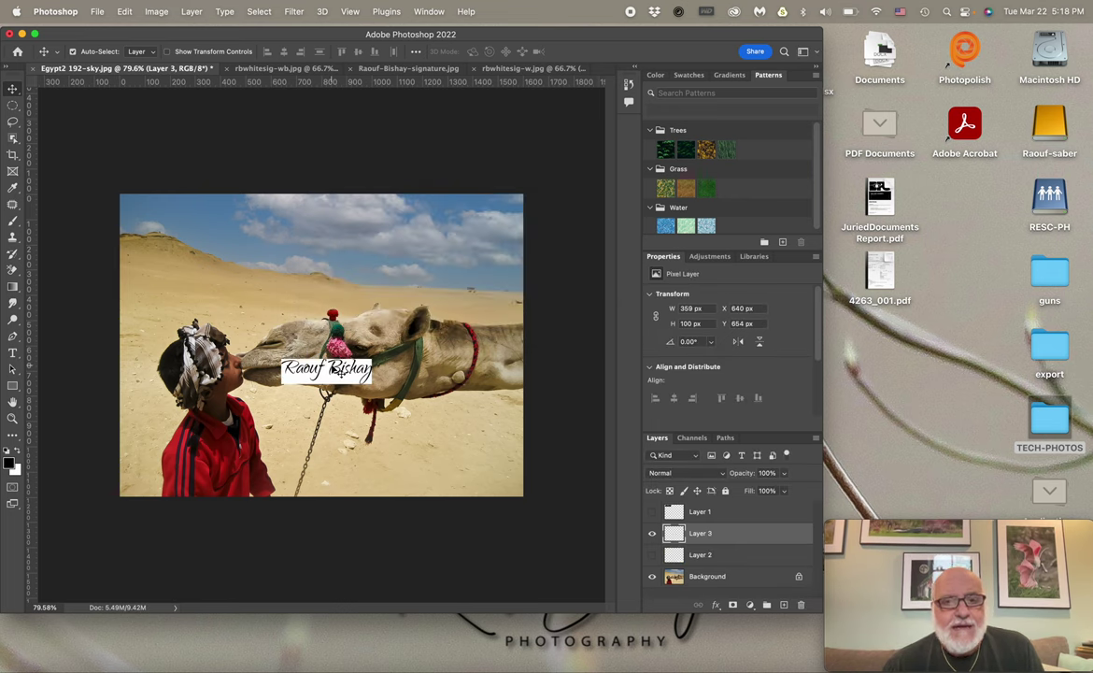
mouse_move(338, 371)
left_mouse_down()
mouse_move(392, 329)
mouse_move(370, 288)
mouse_move(308, 277)
mouse_move(339, 275)
mouse_move(351, 251)
left_mouse_up()
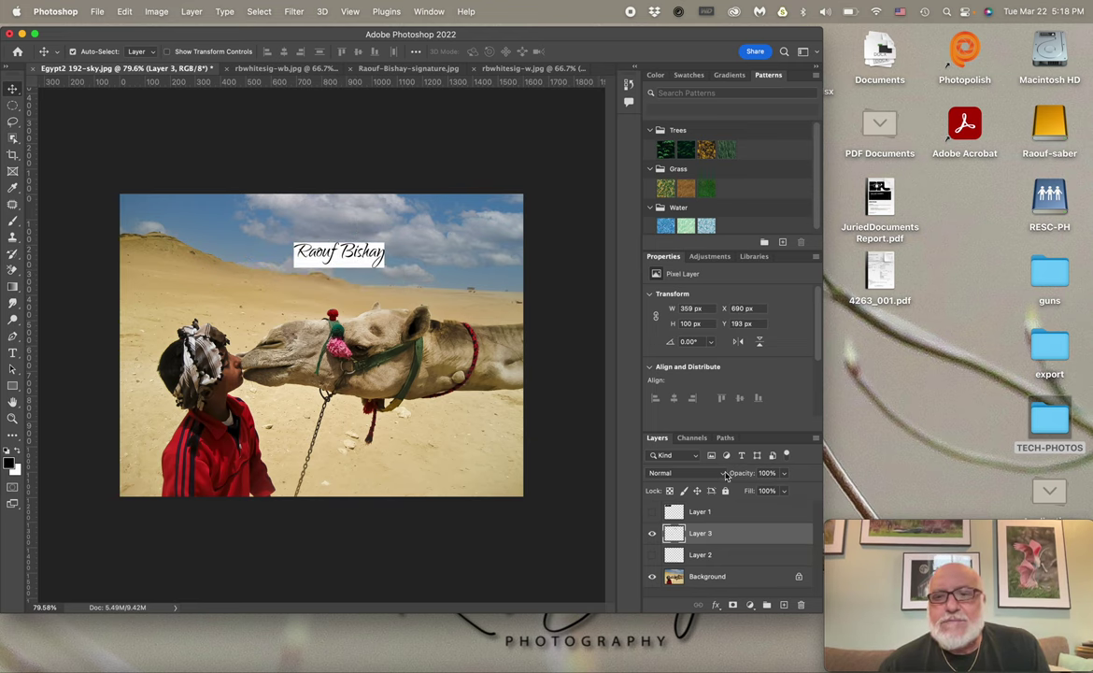
Step: Blend the typed name layer with Multiply and make Layer 1 and Layer 2 visible again
left_click(723, 474)
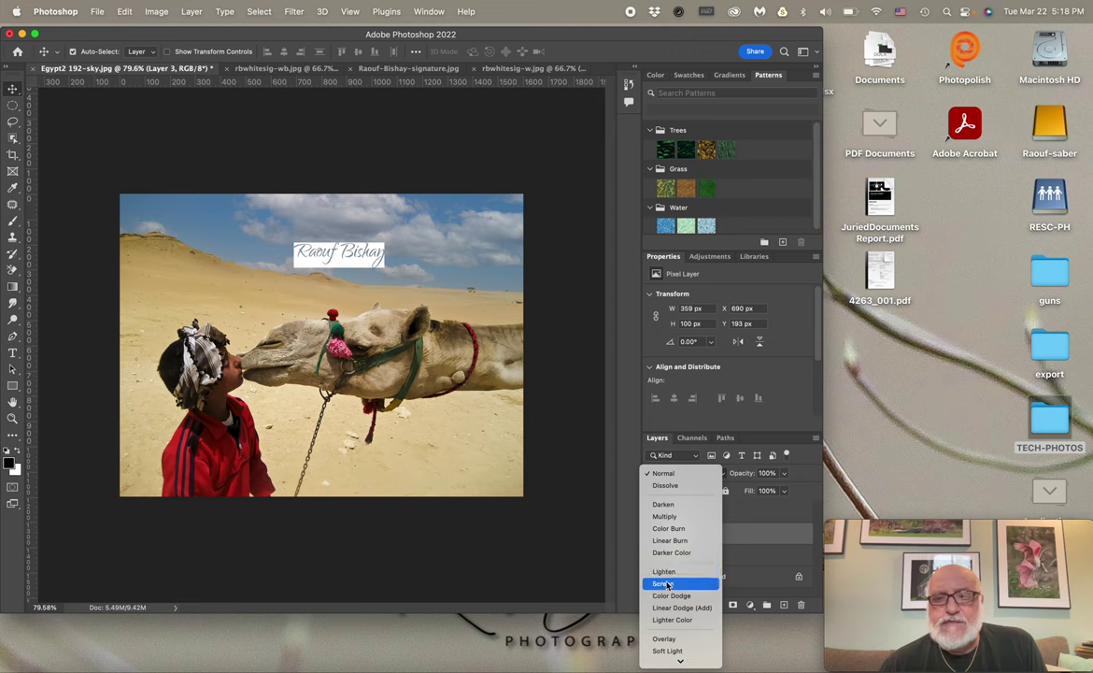
left_click(678, 517)
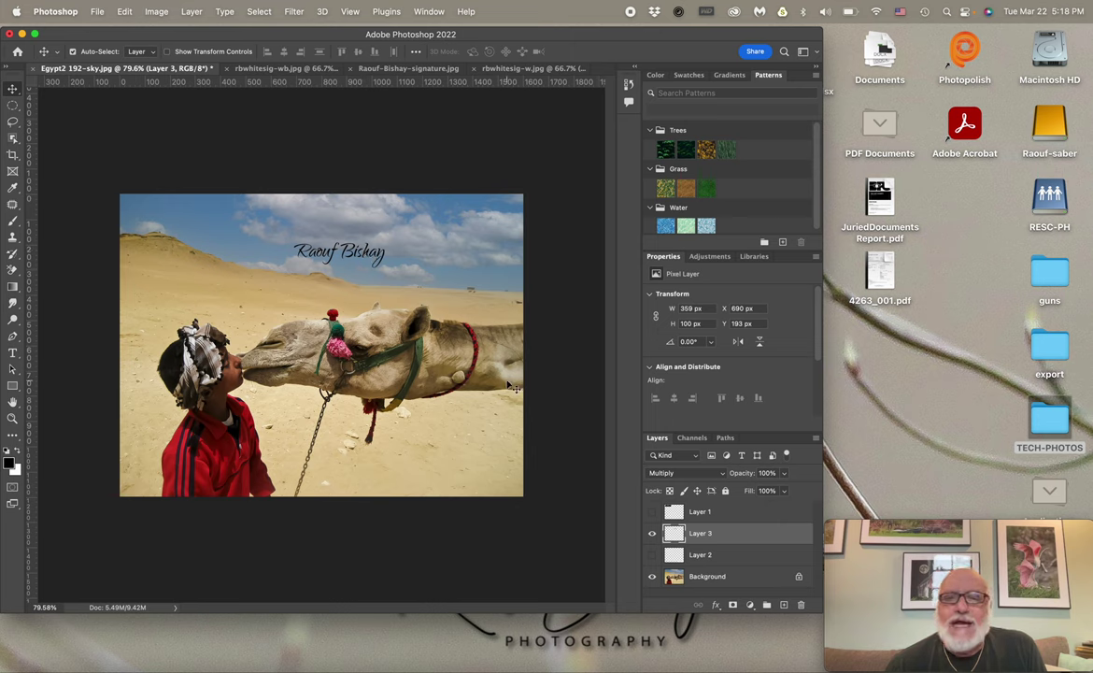
left_click(652, 512)
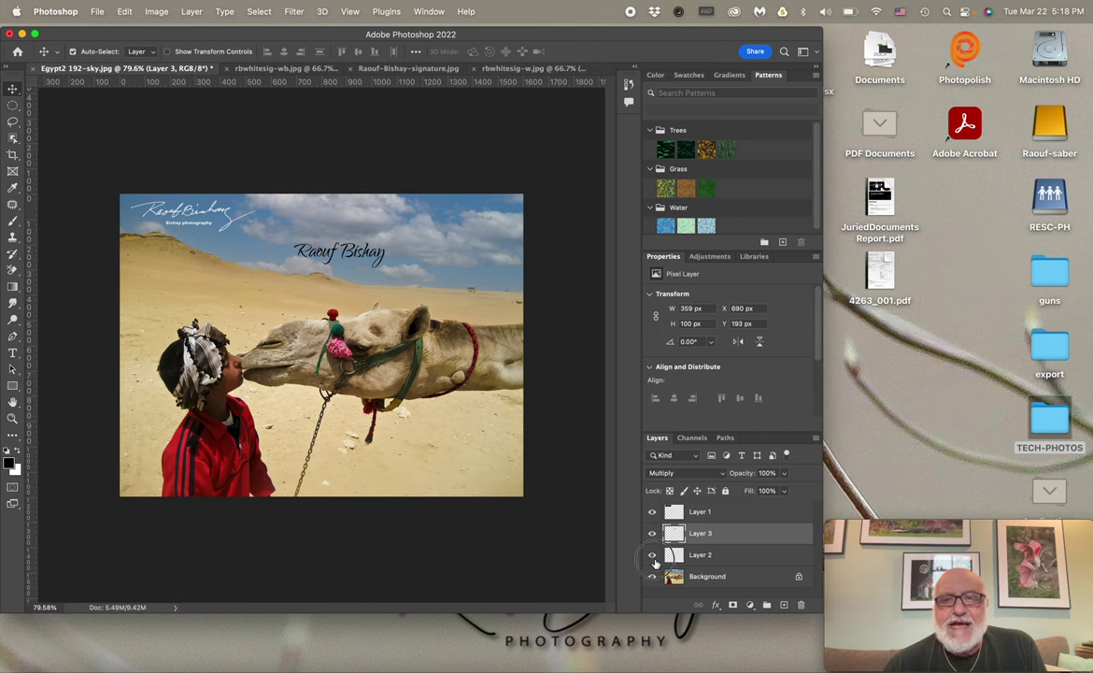
left_click(653, 554)
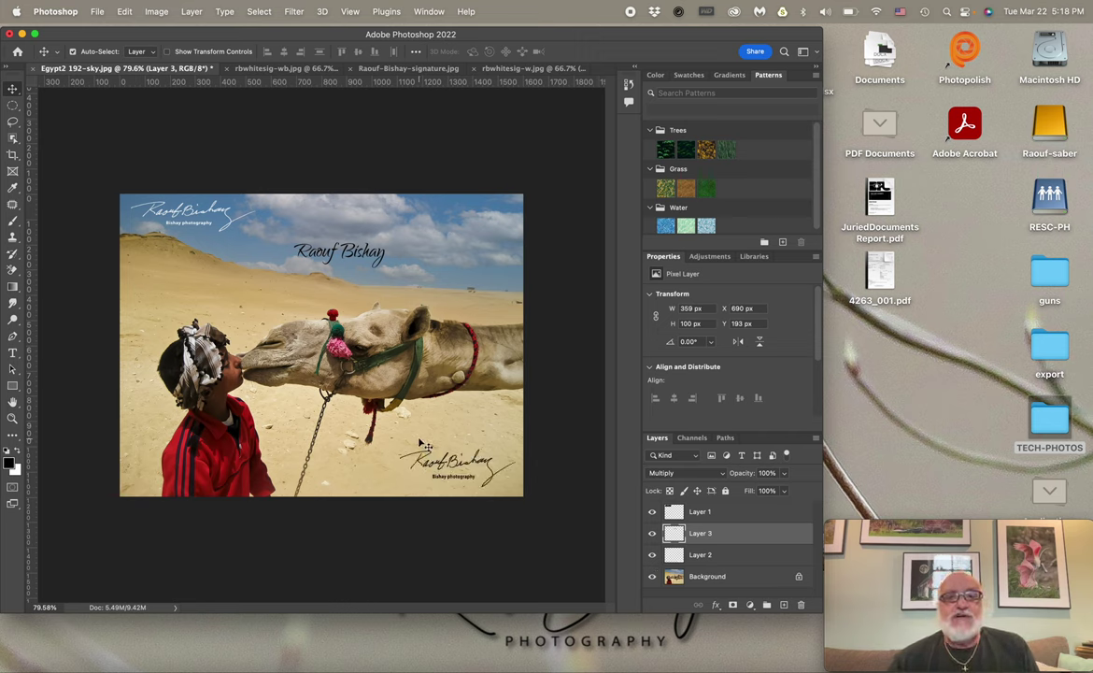